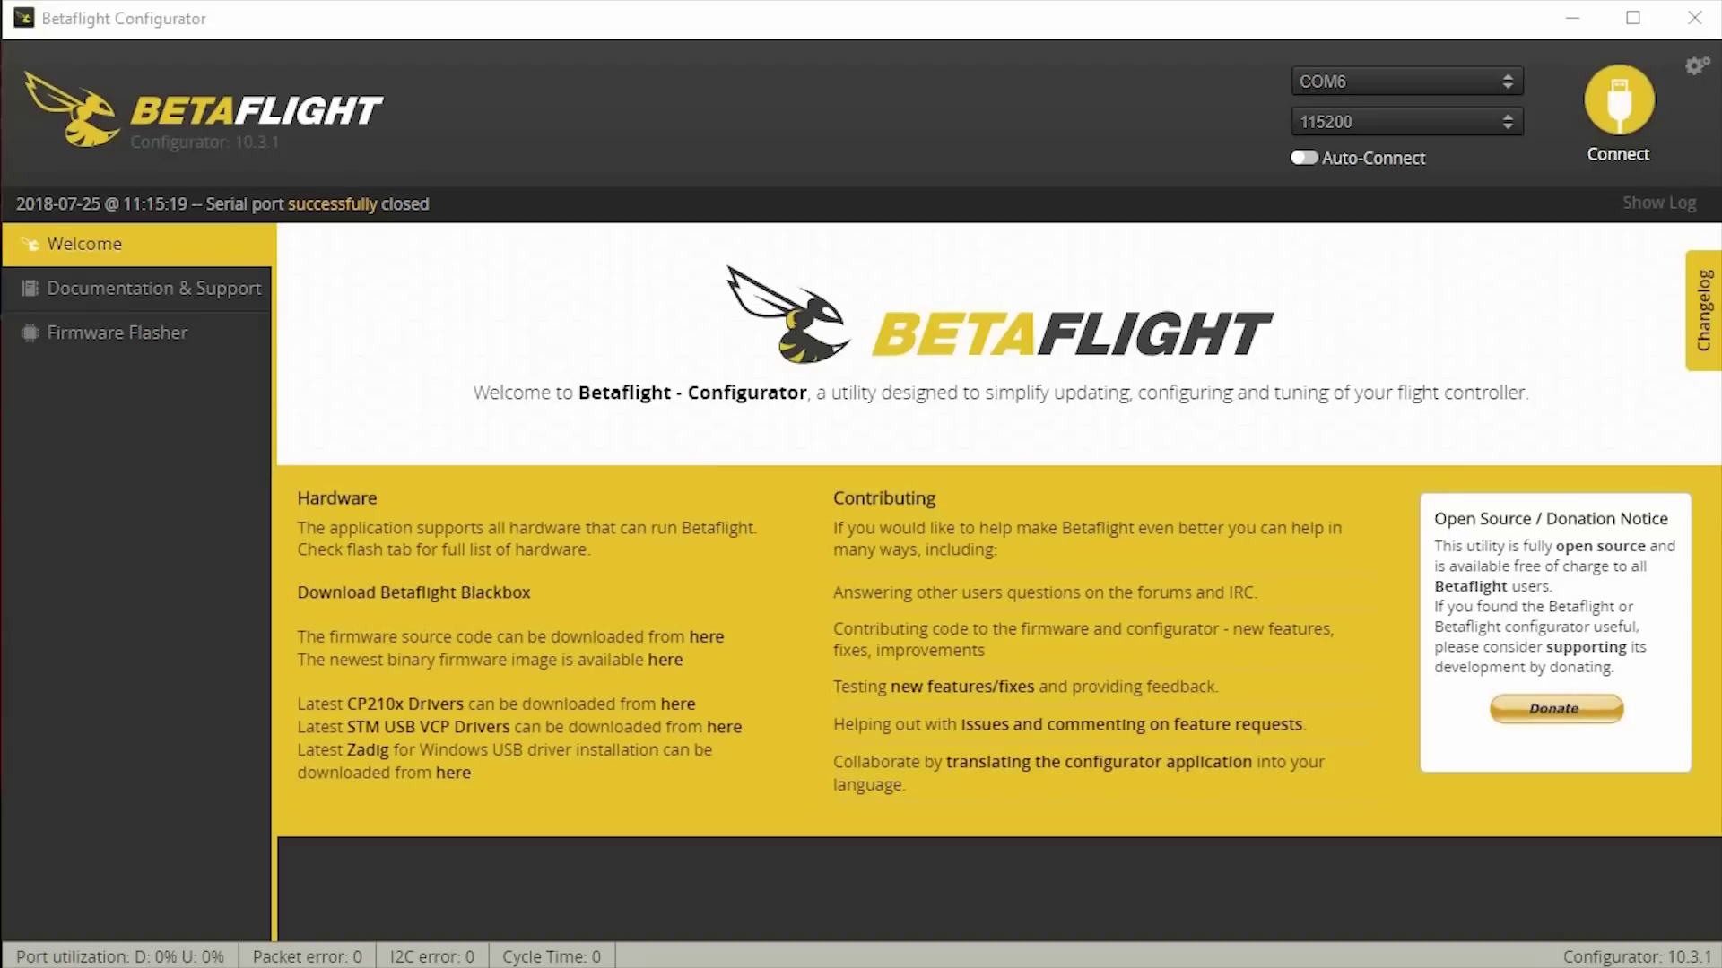
Step: Connect to the flight controller on COM6 at 115200 baud and check the baud rate choices for UART6's GPS sensor input
click(1619, 99)
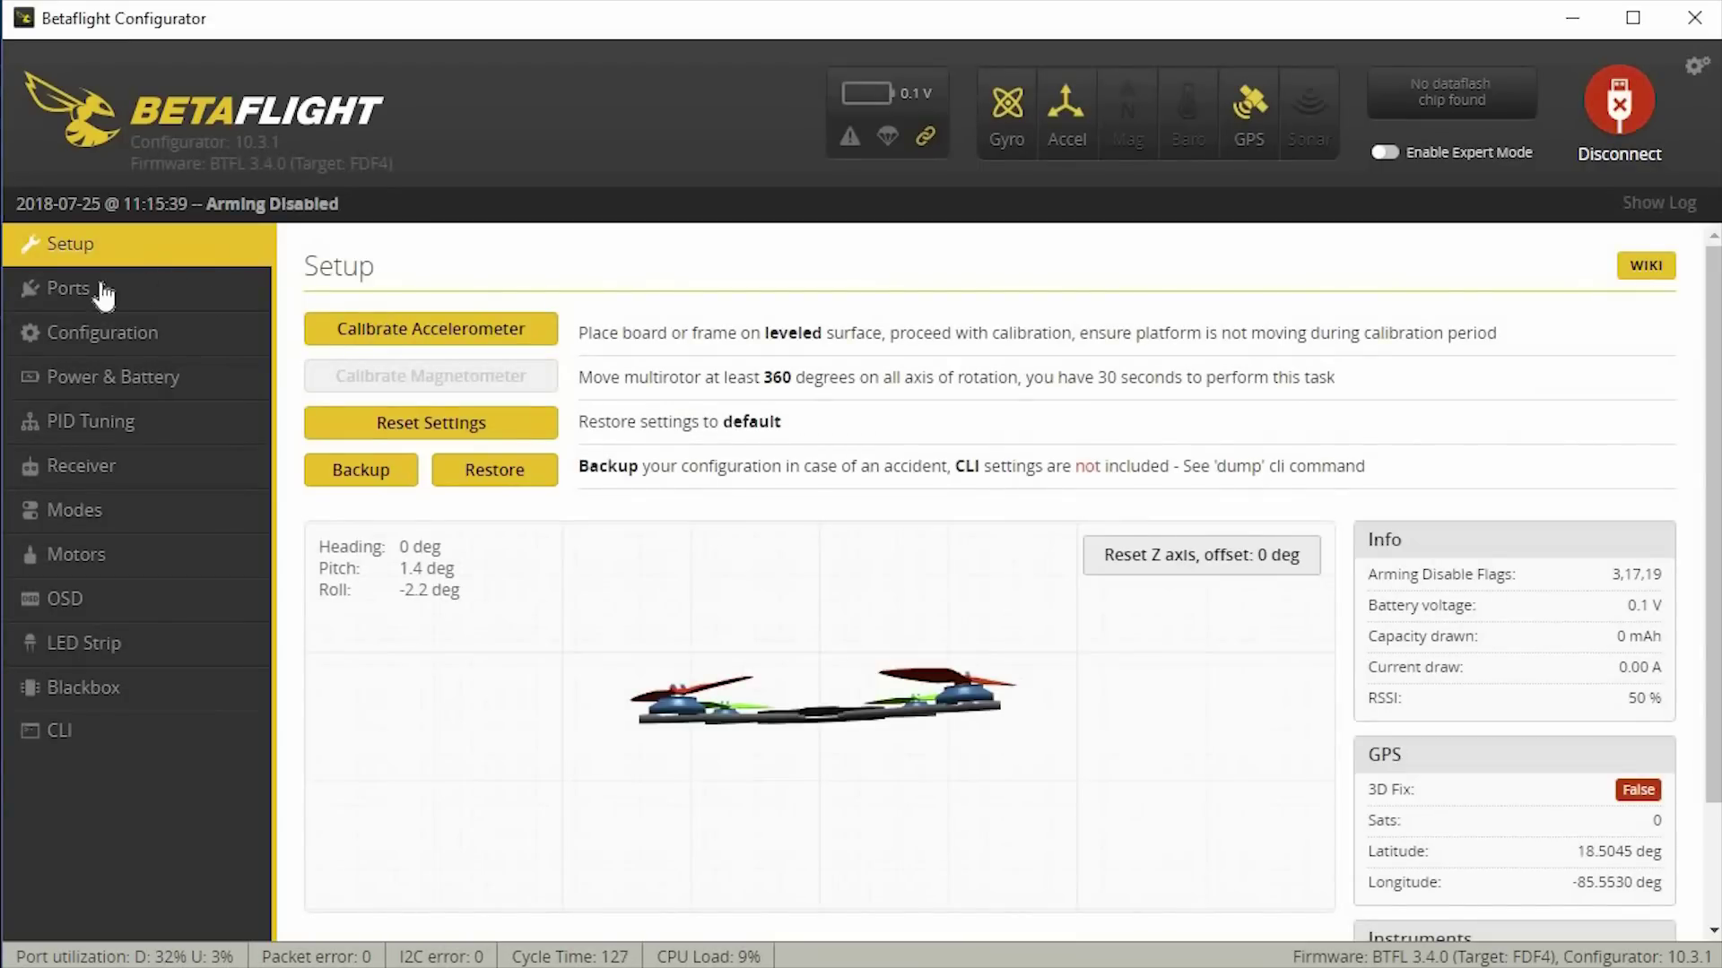
click(98, 287)
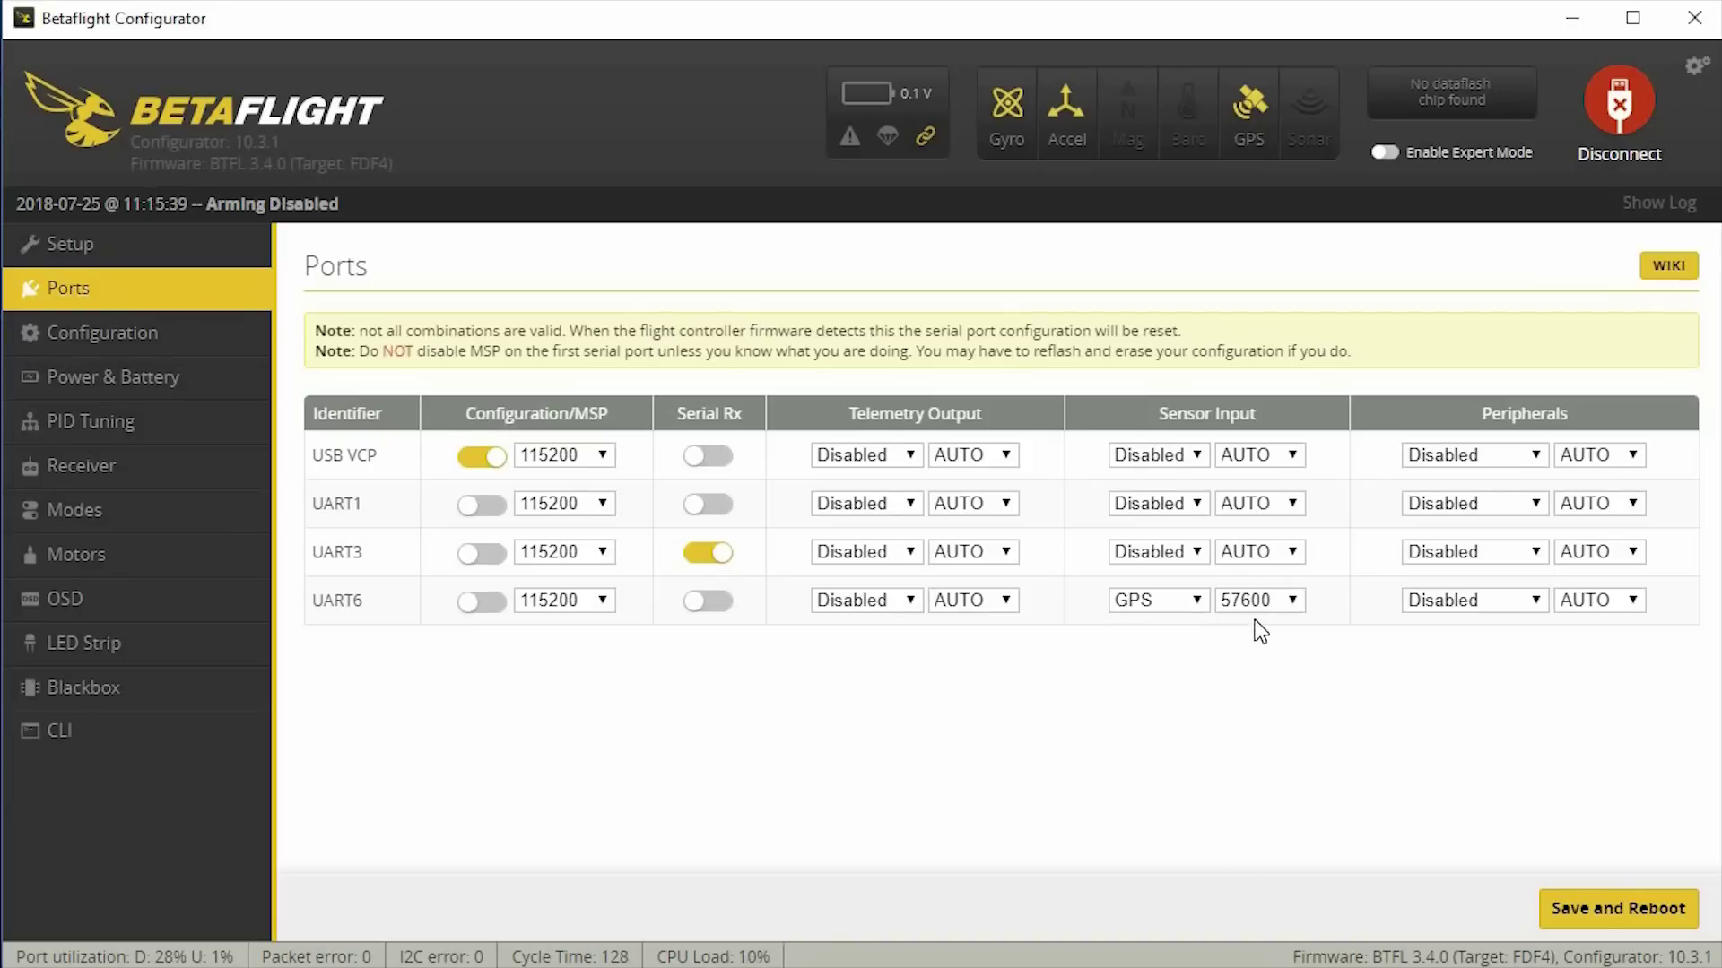
click(1289, 602)
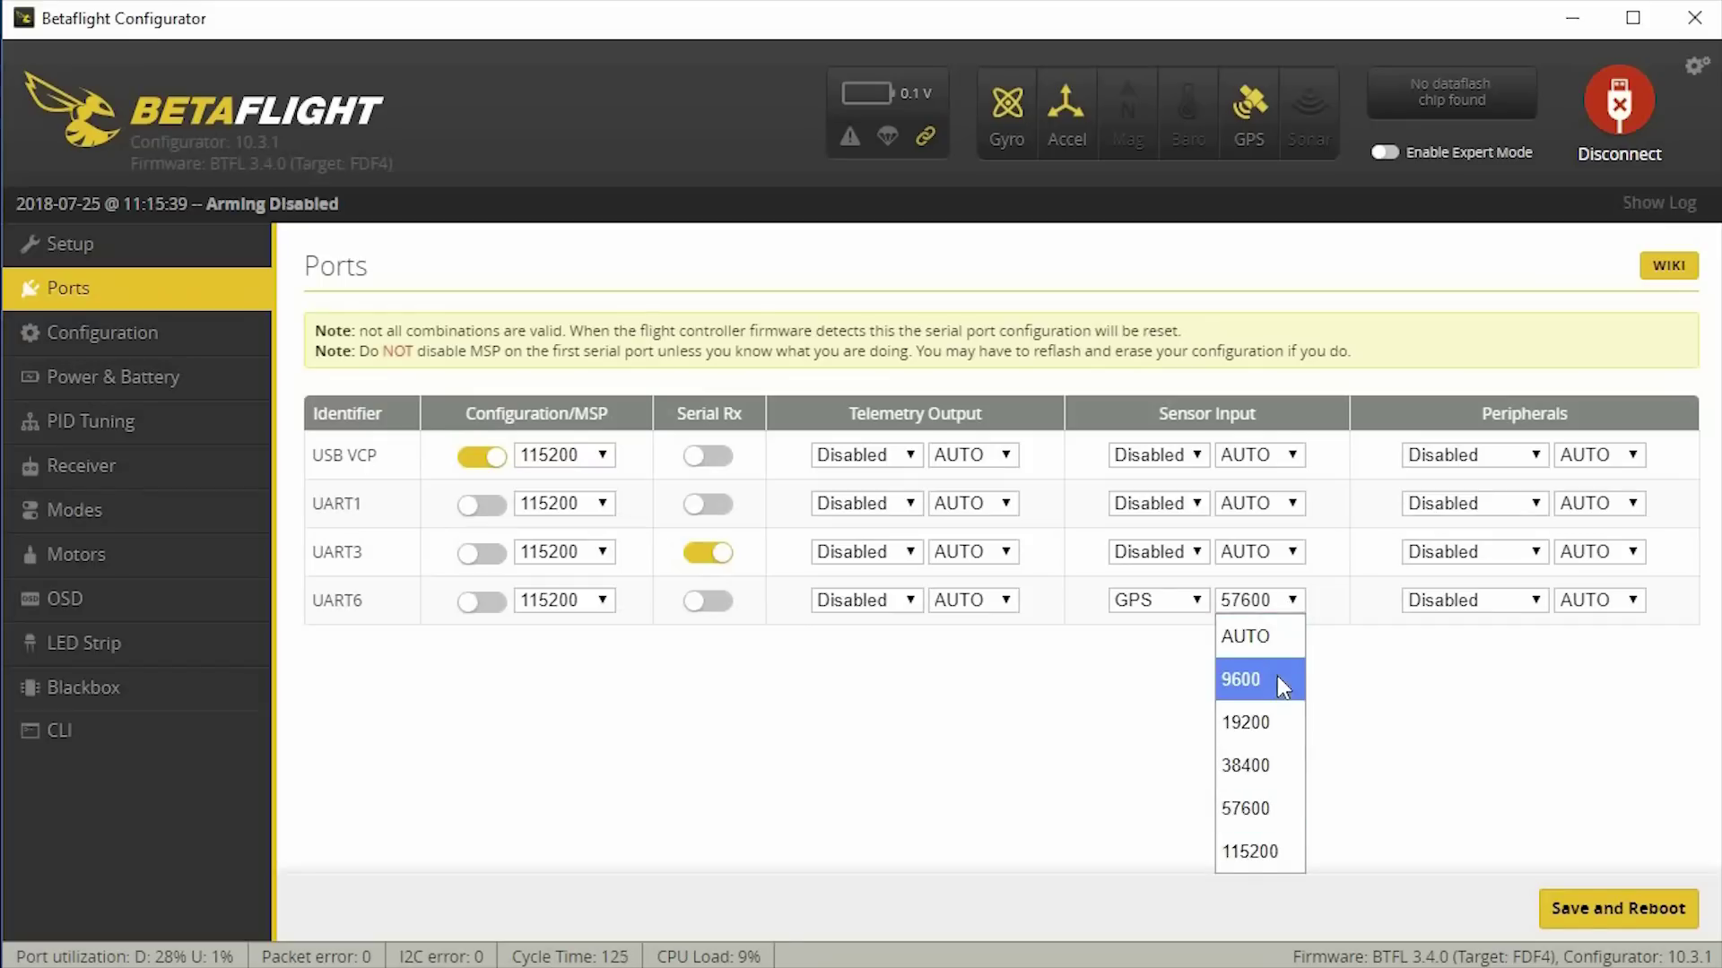
click(1350, 687)
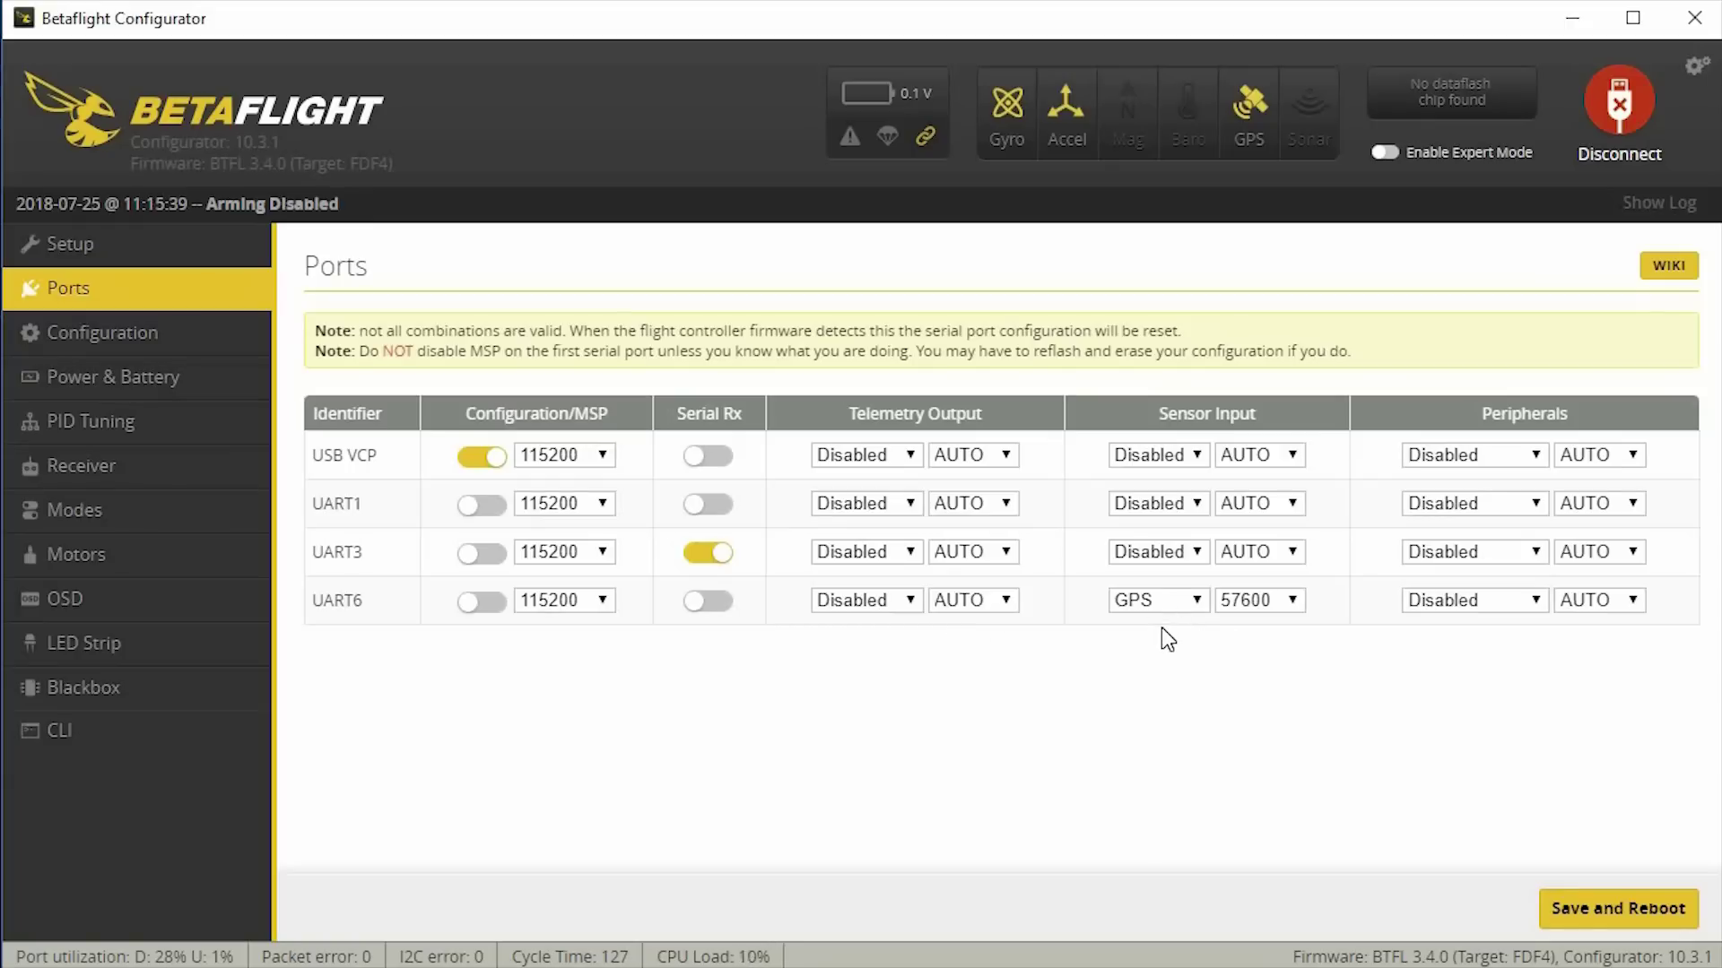
Step: Choose UBLOX as the GPS protocol in the configuration's GPS section
click(130, 348)
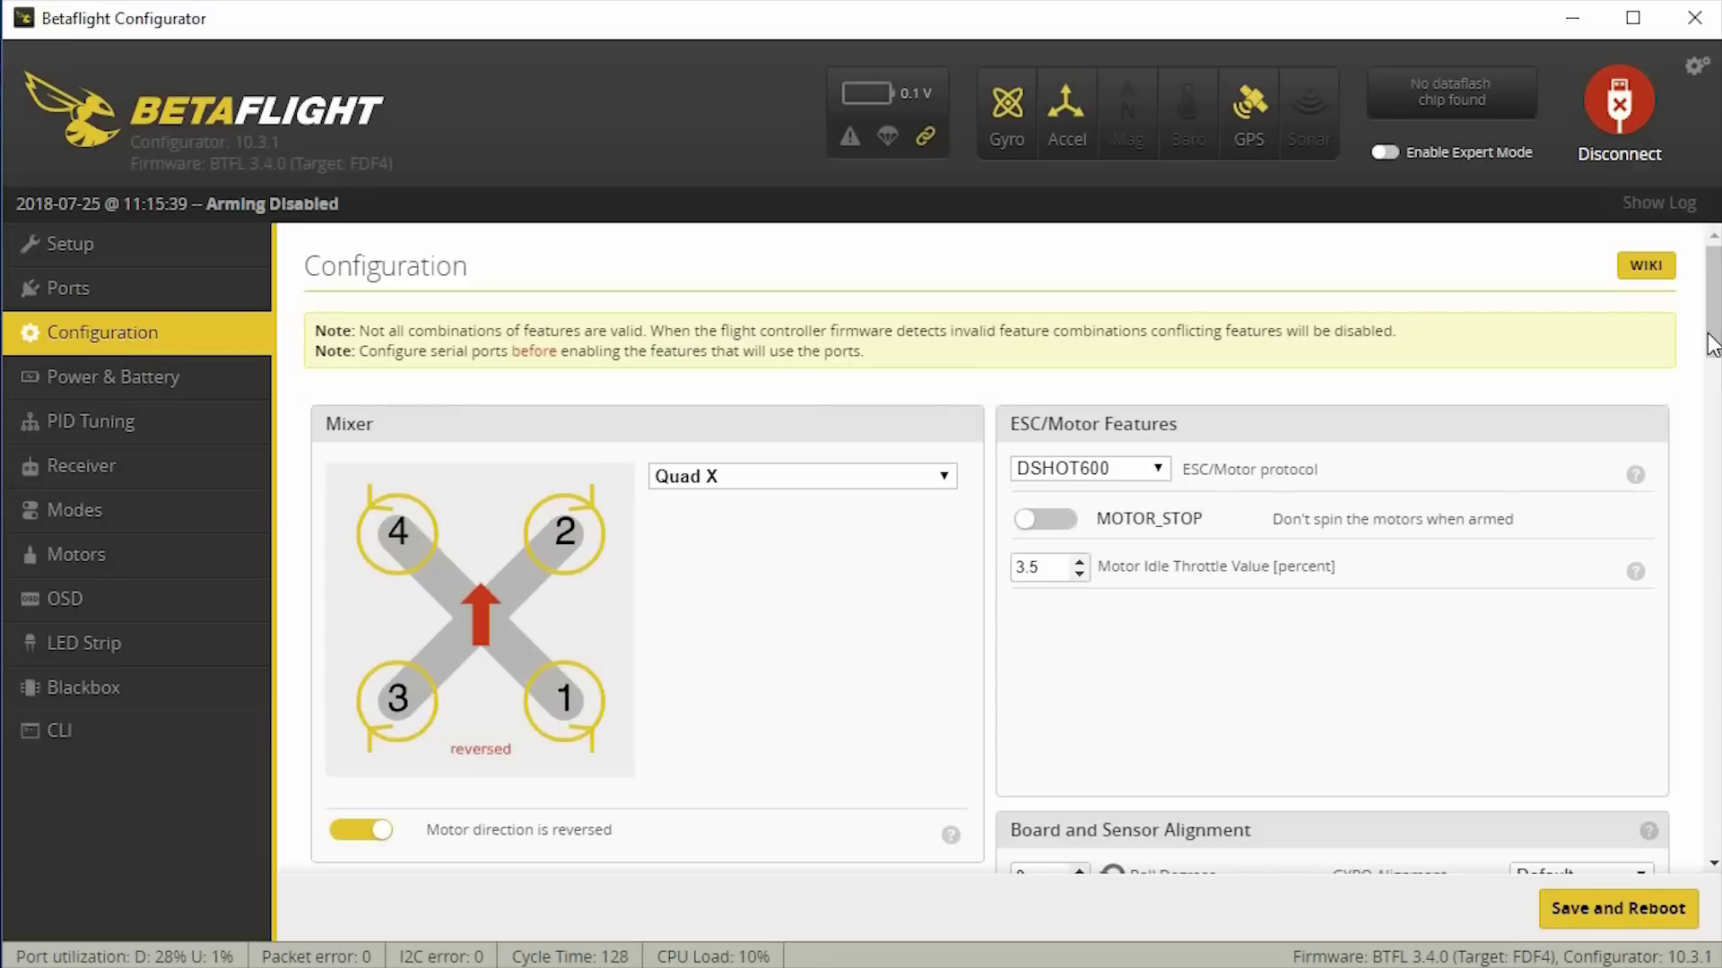
scroll(1704, 486, down, 5)
scroll(1704, 486, down, 12)
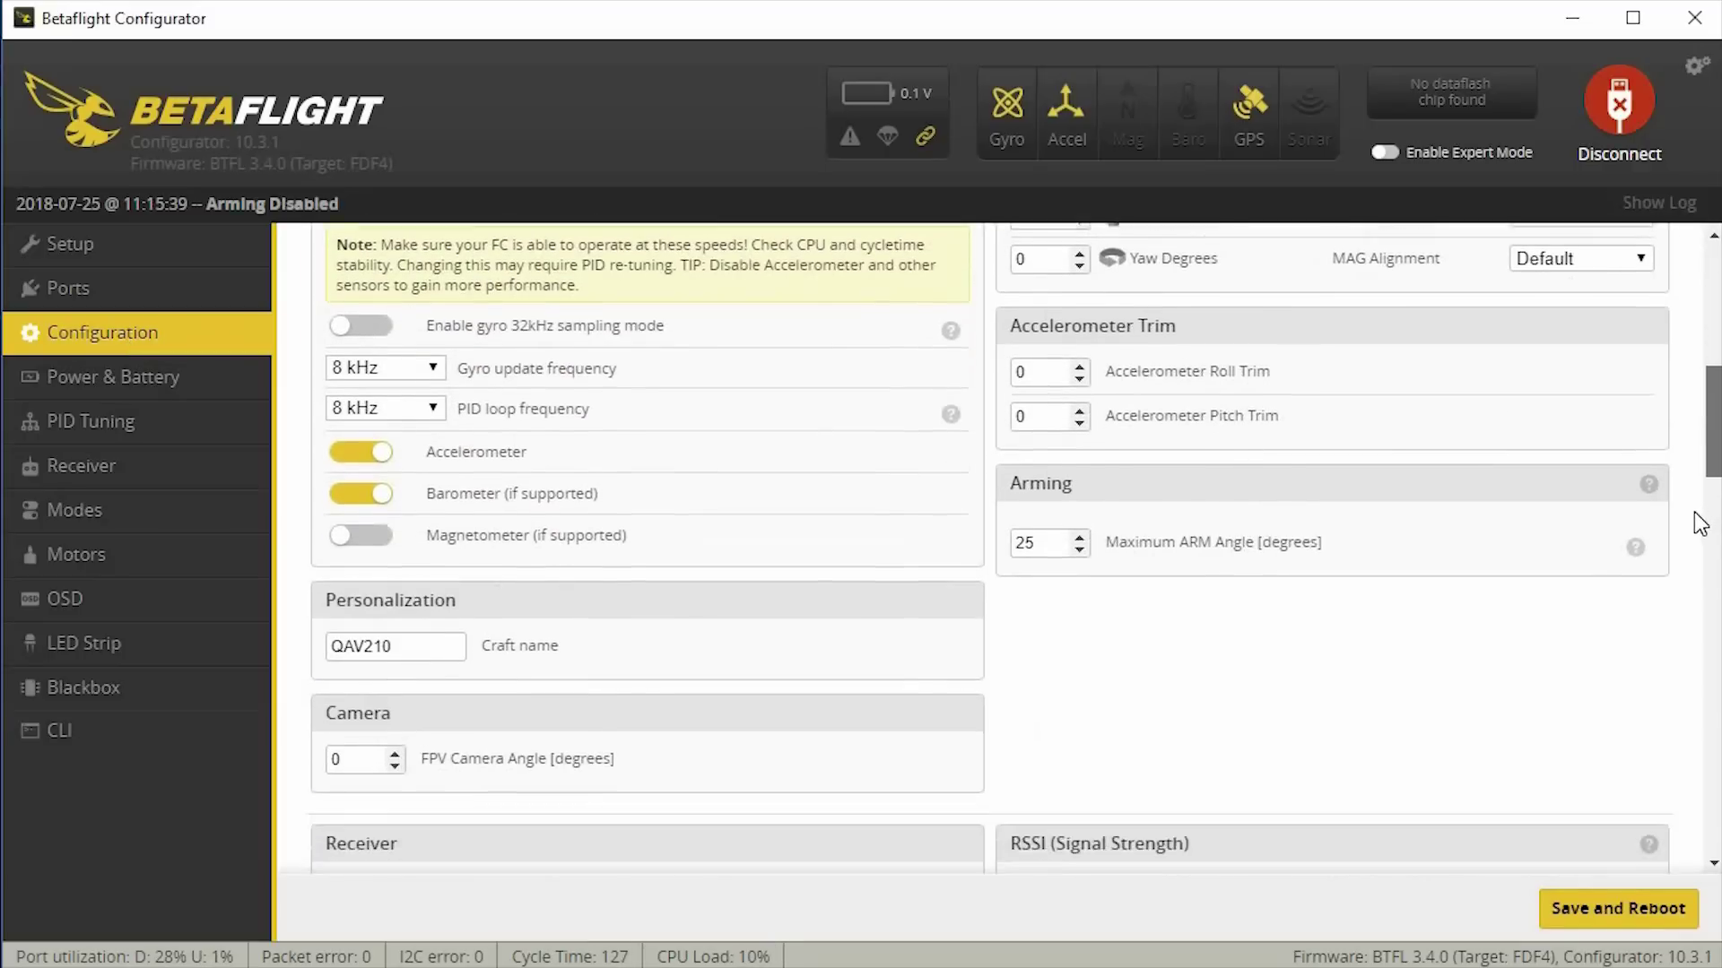
scroll(1255, 421, down, 1)
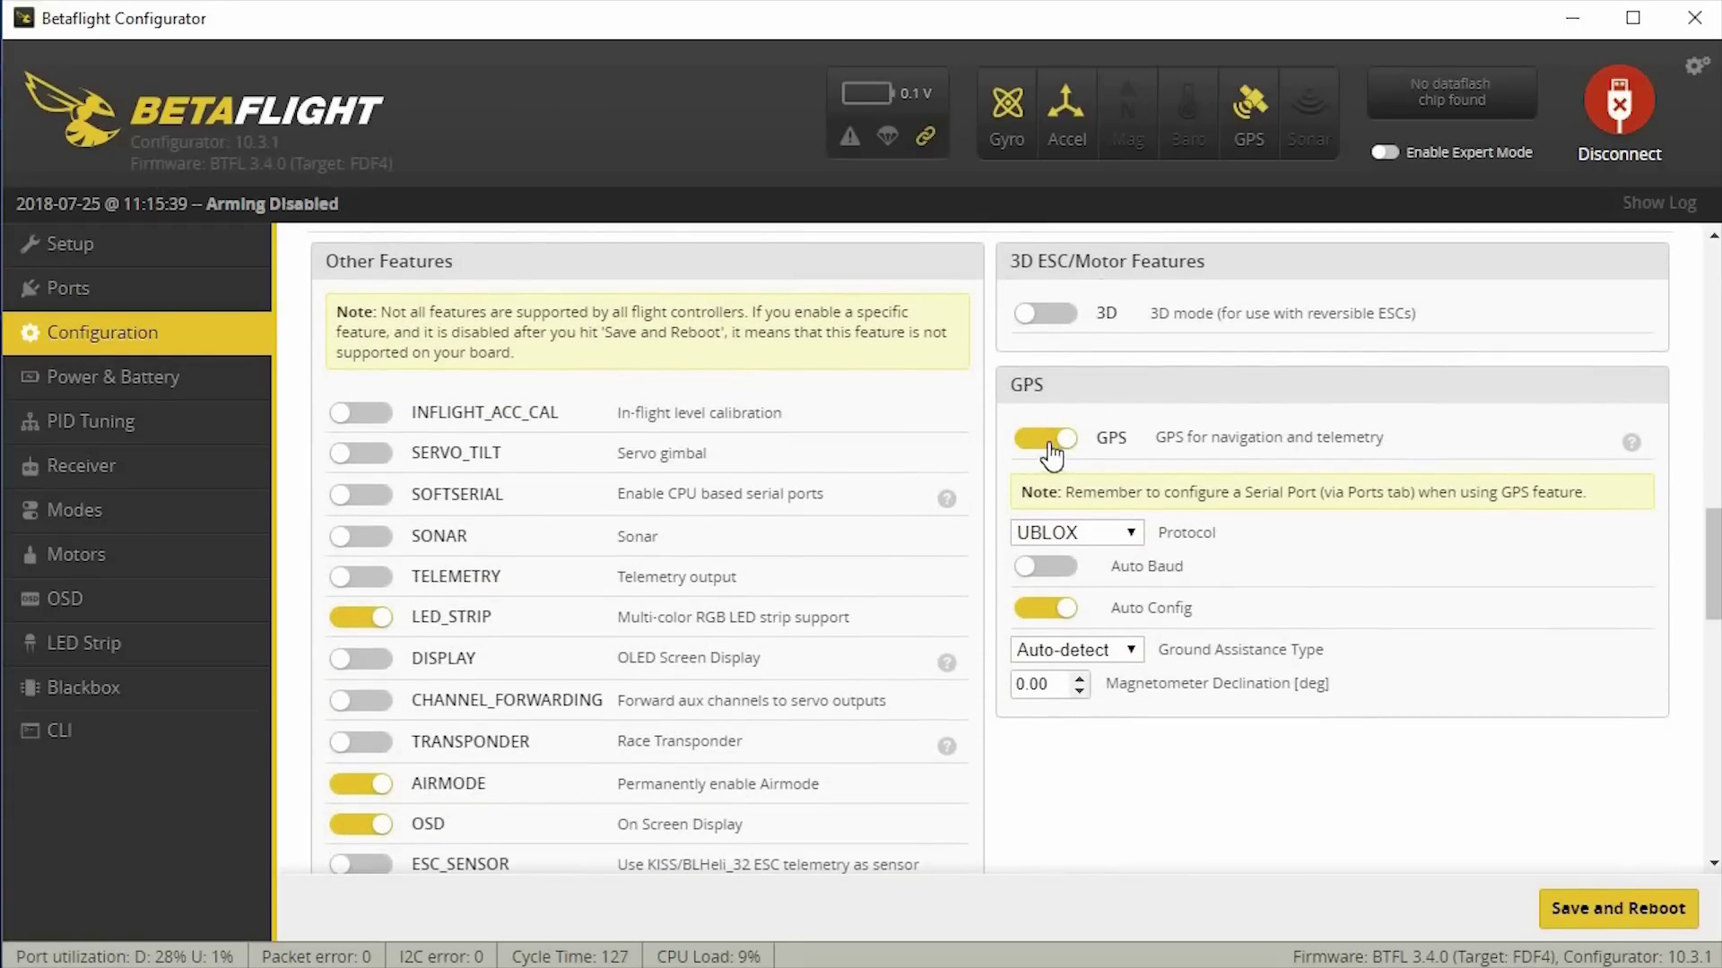
click(1136, 532)
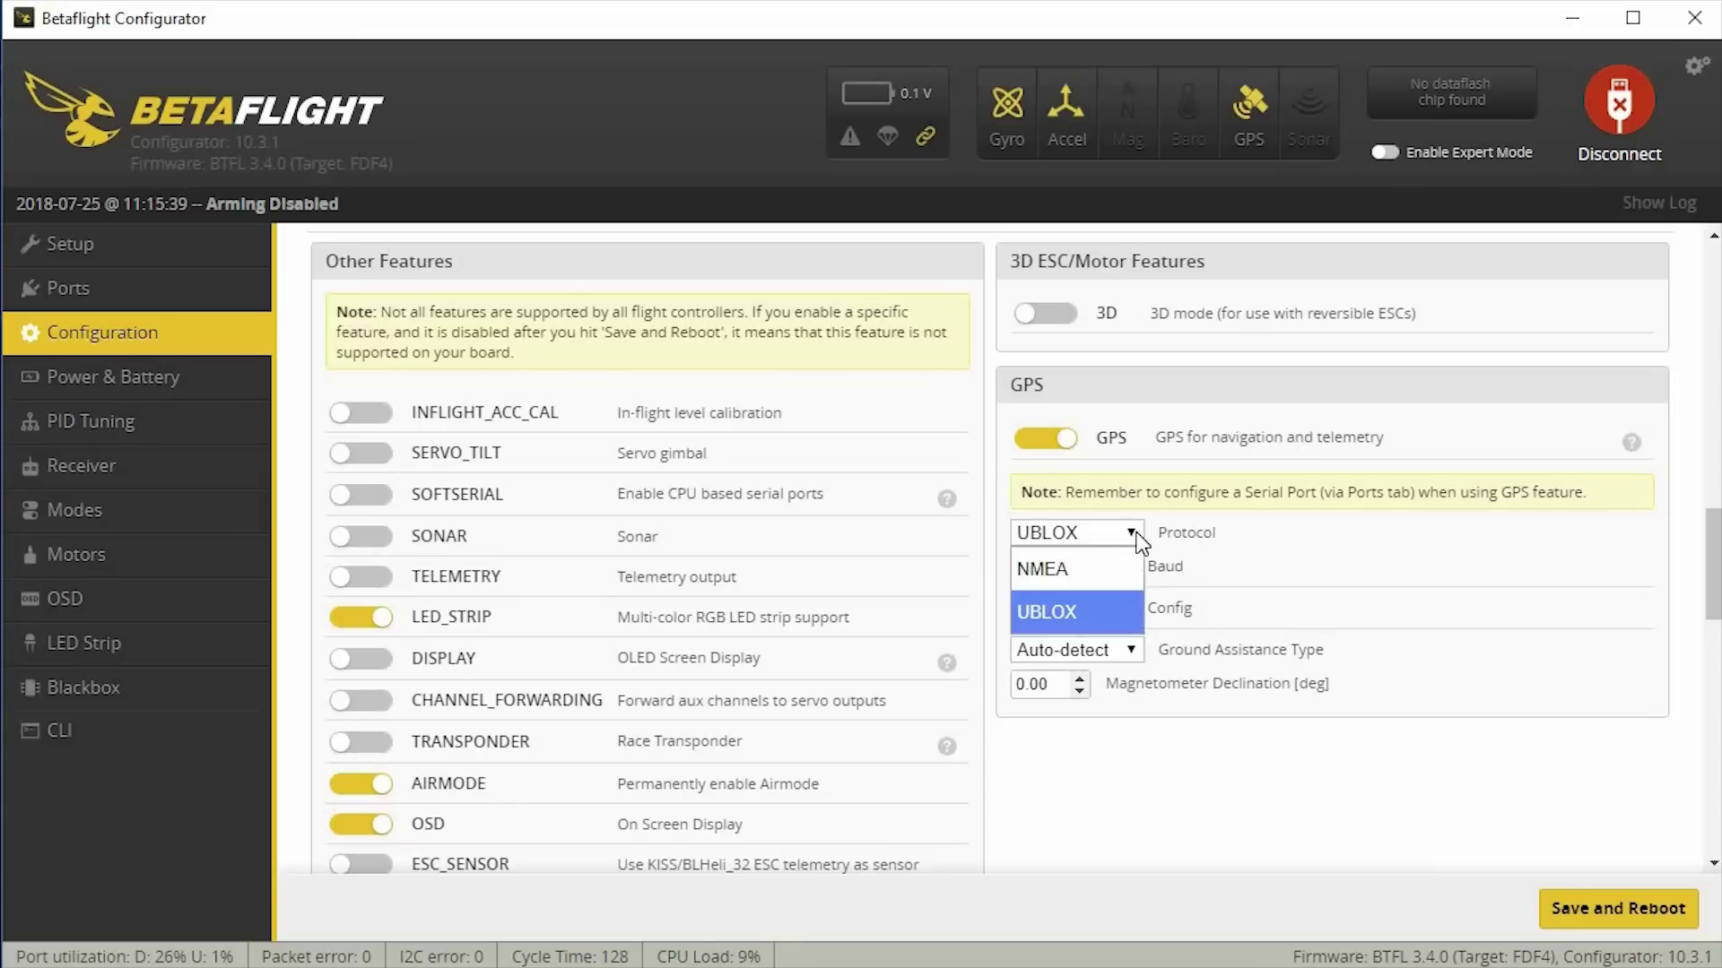
click(1114, 613)
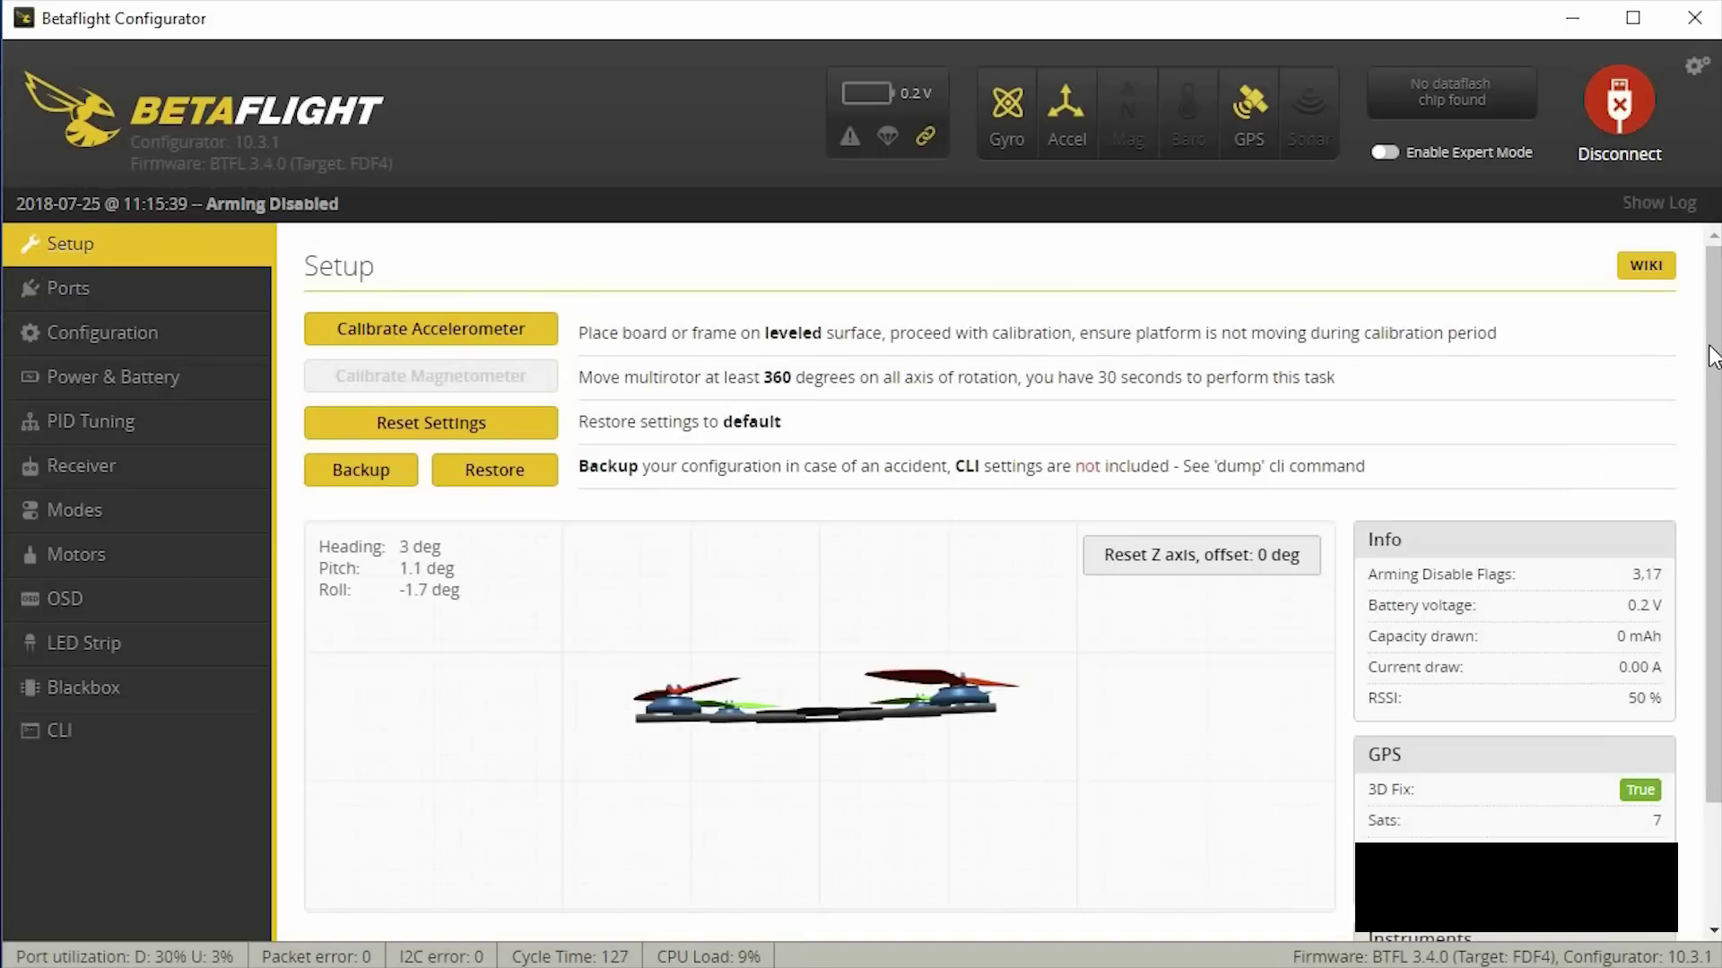
Step: Enable Expert Mode and examine the GPS fix, satellite count and signal strength per satellite
scroll(1486, 577, down, 3)
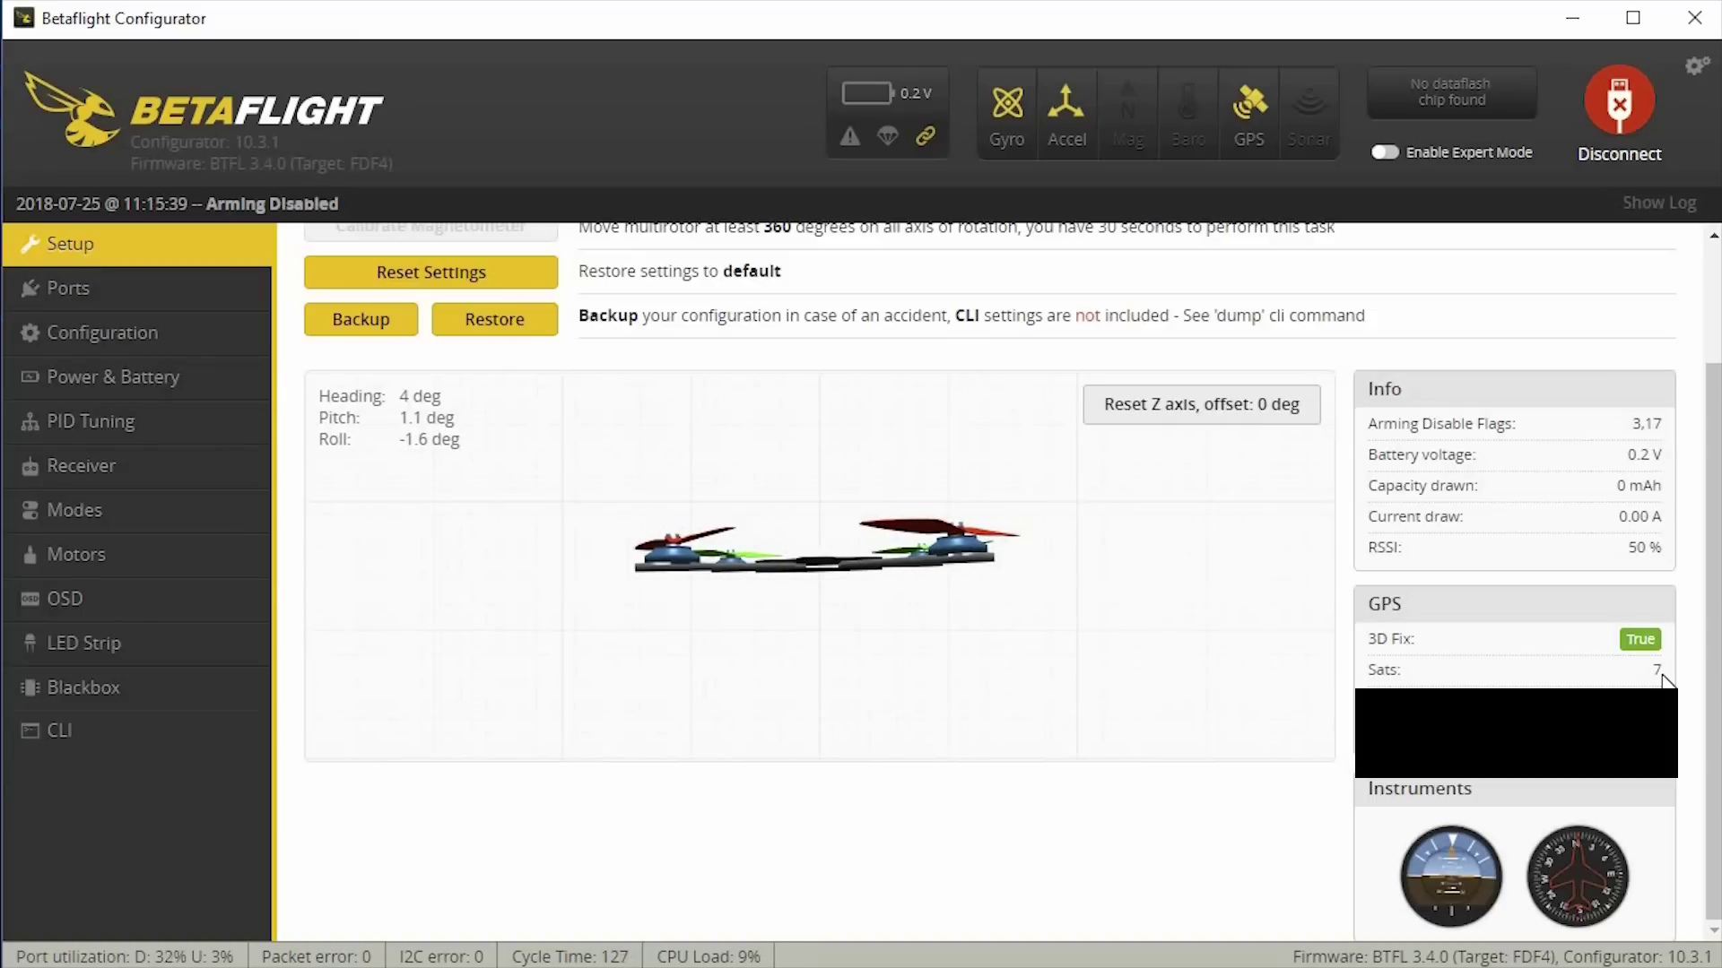
scroll(1661, 674, up, 2)
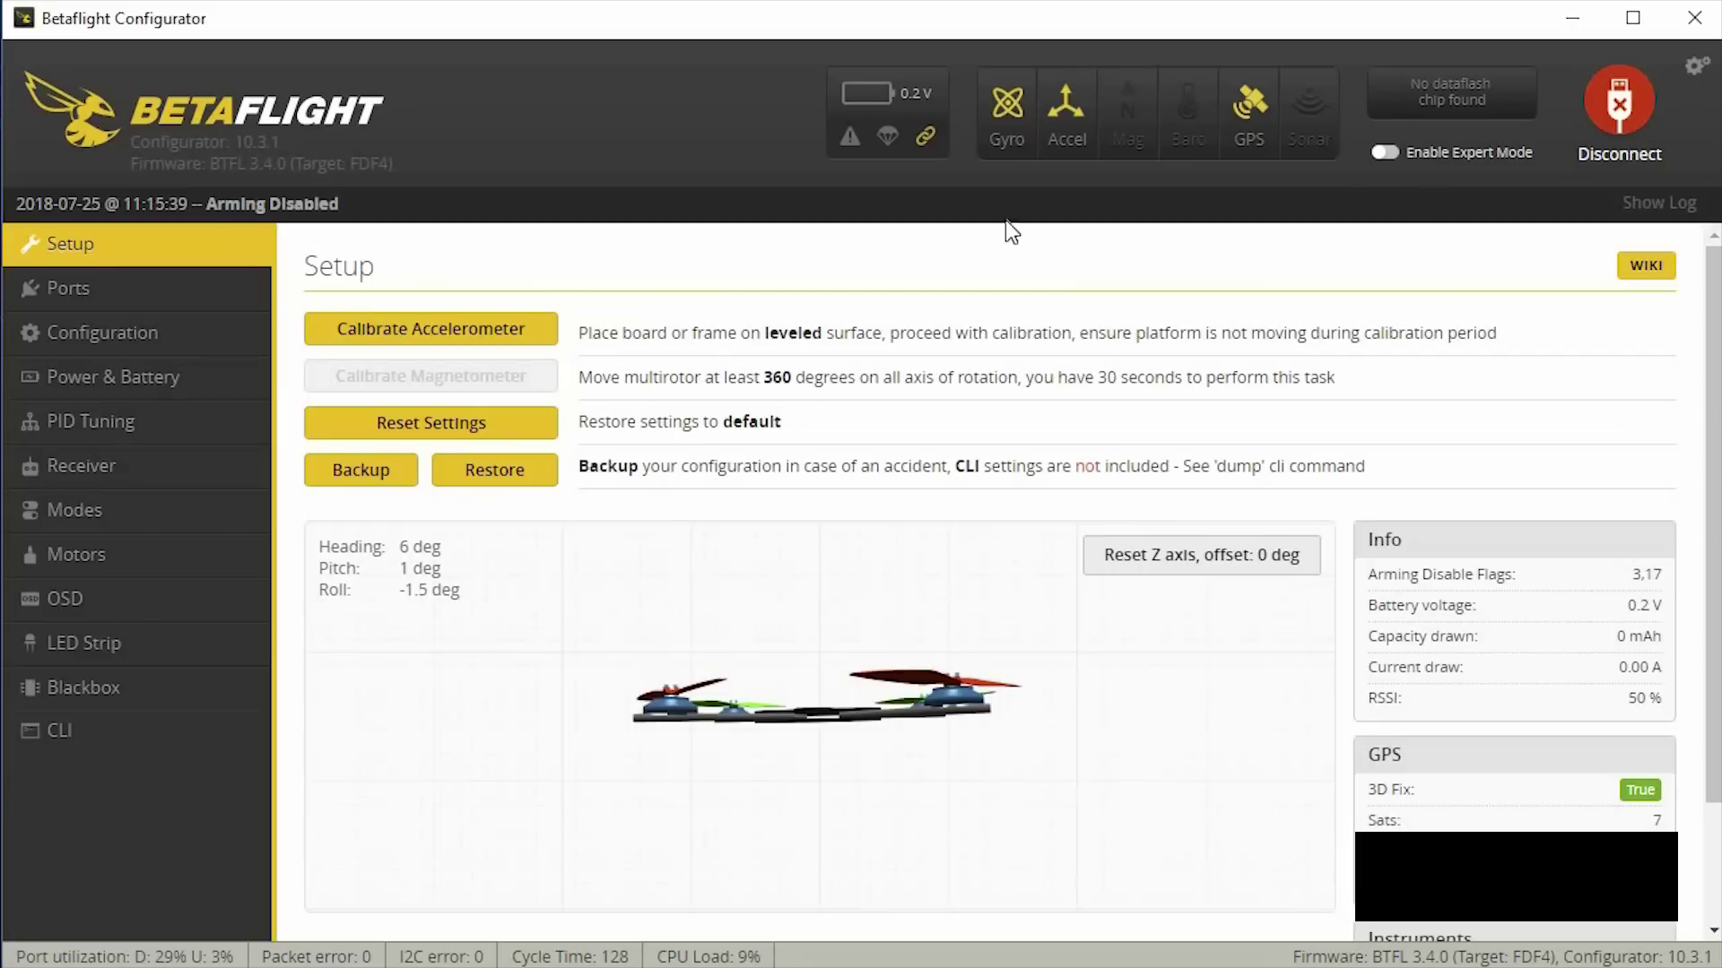
click(1386, 157)
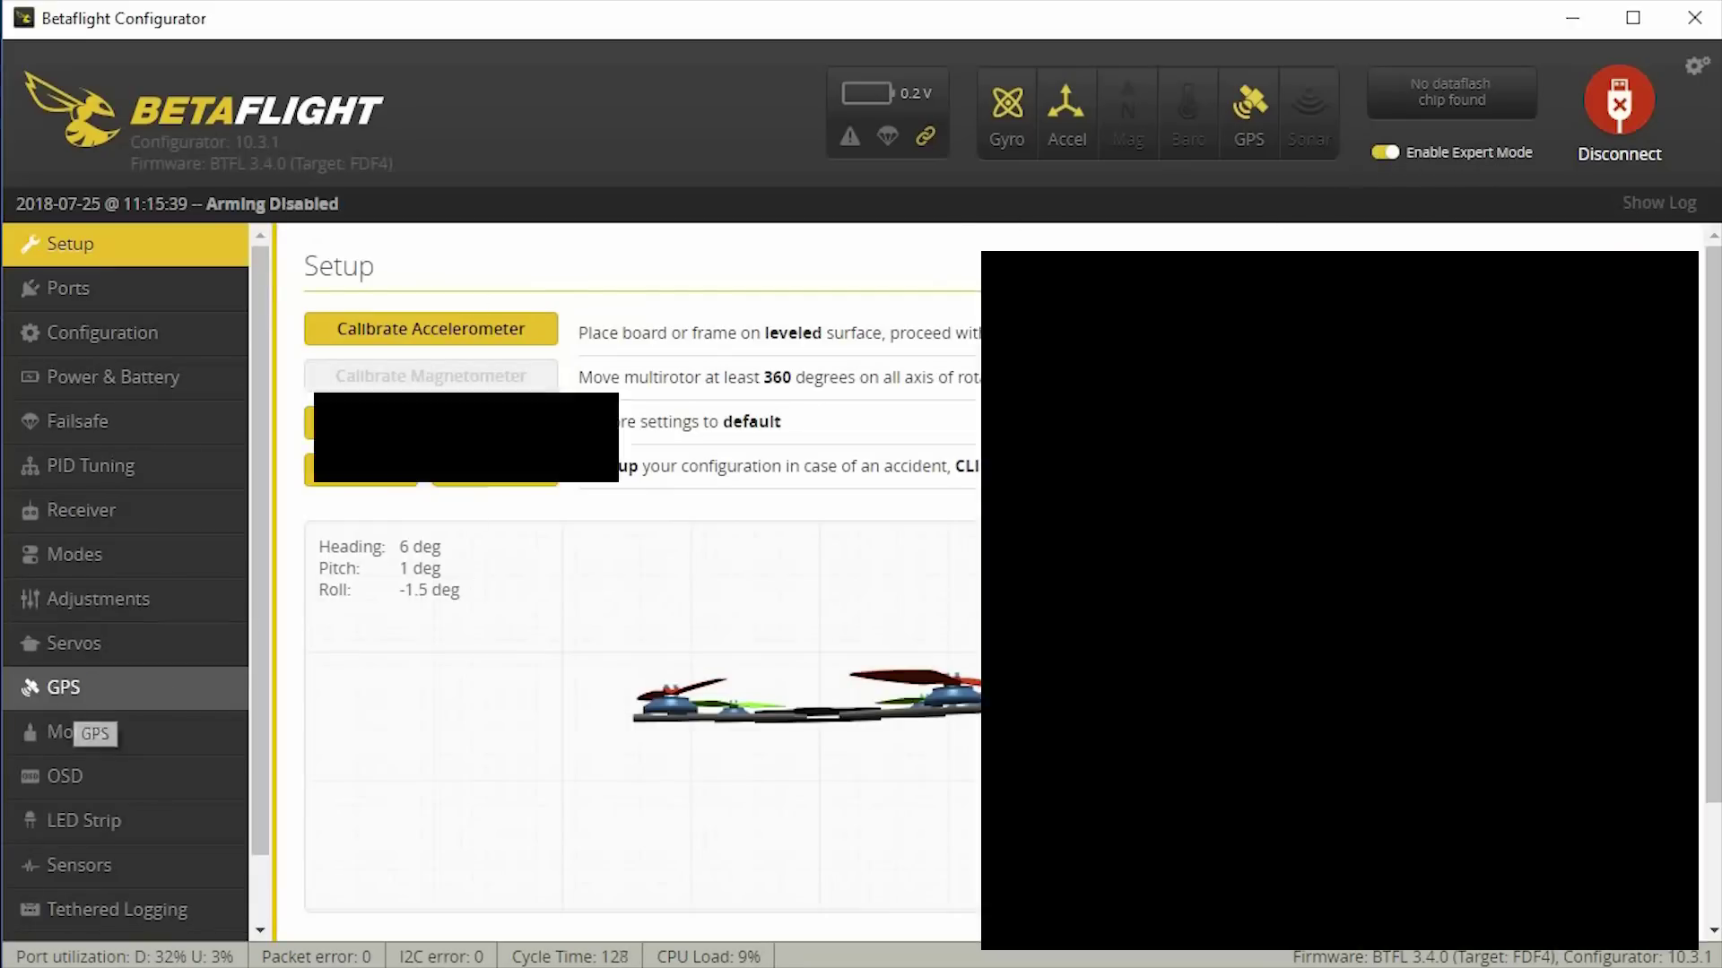
click(72, 687)
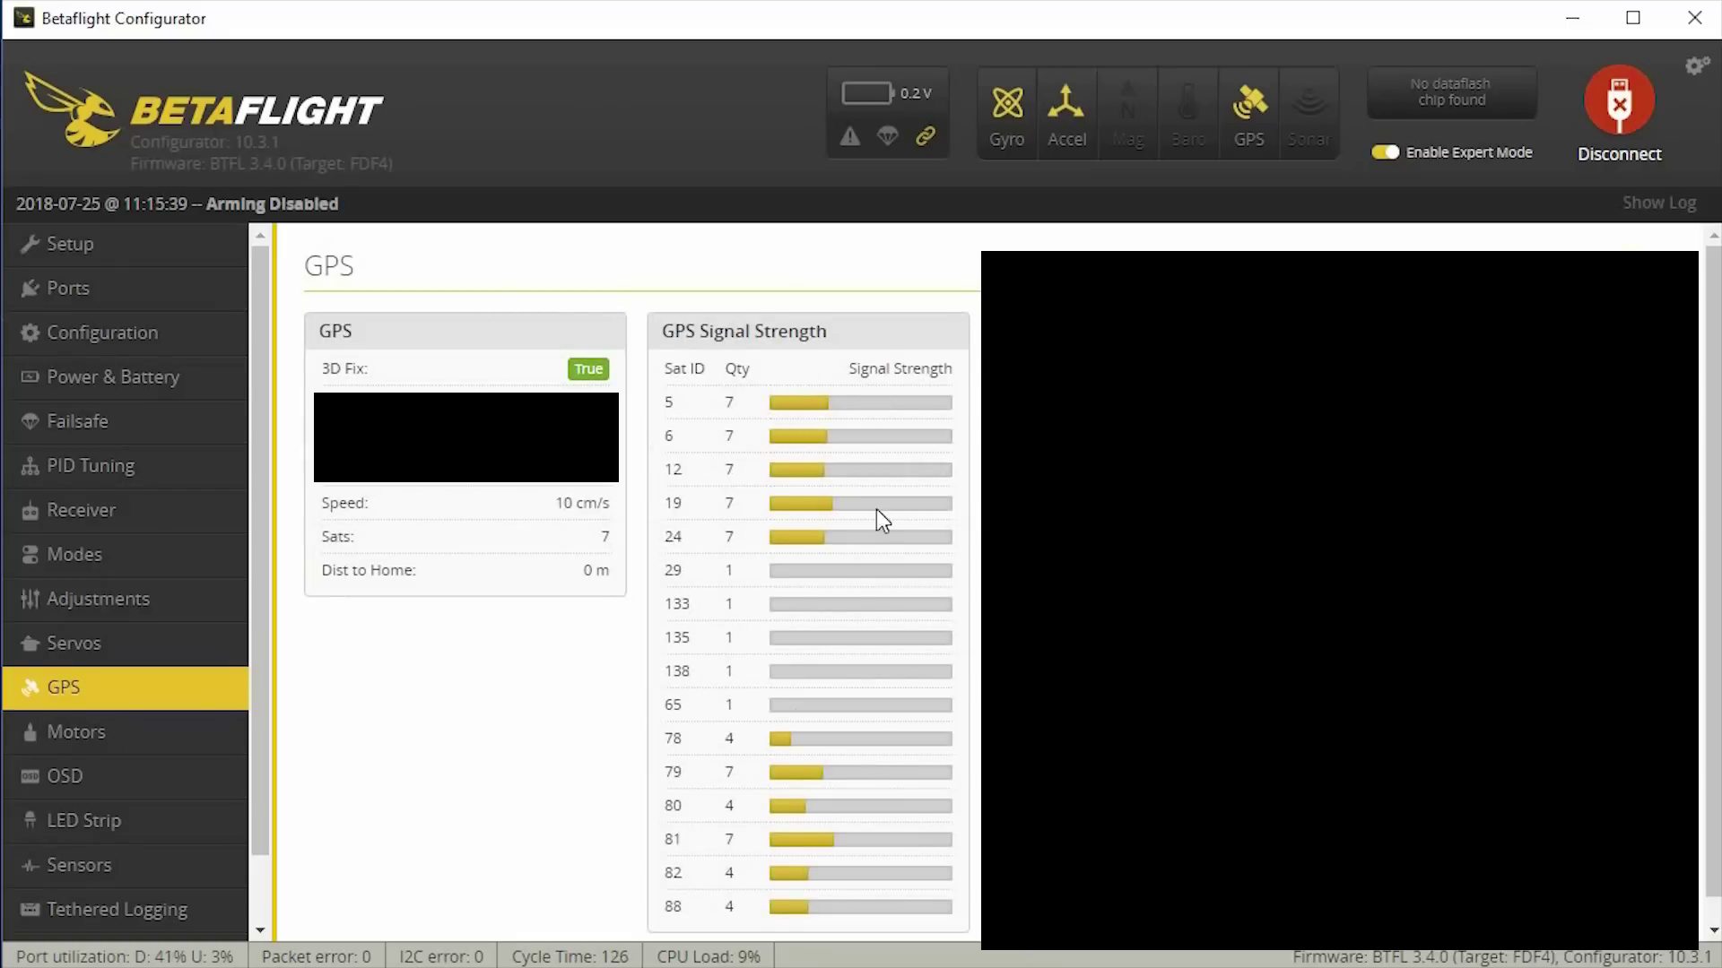
scroll(875, 509, down, 1)
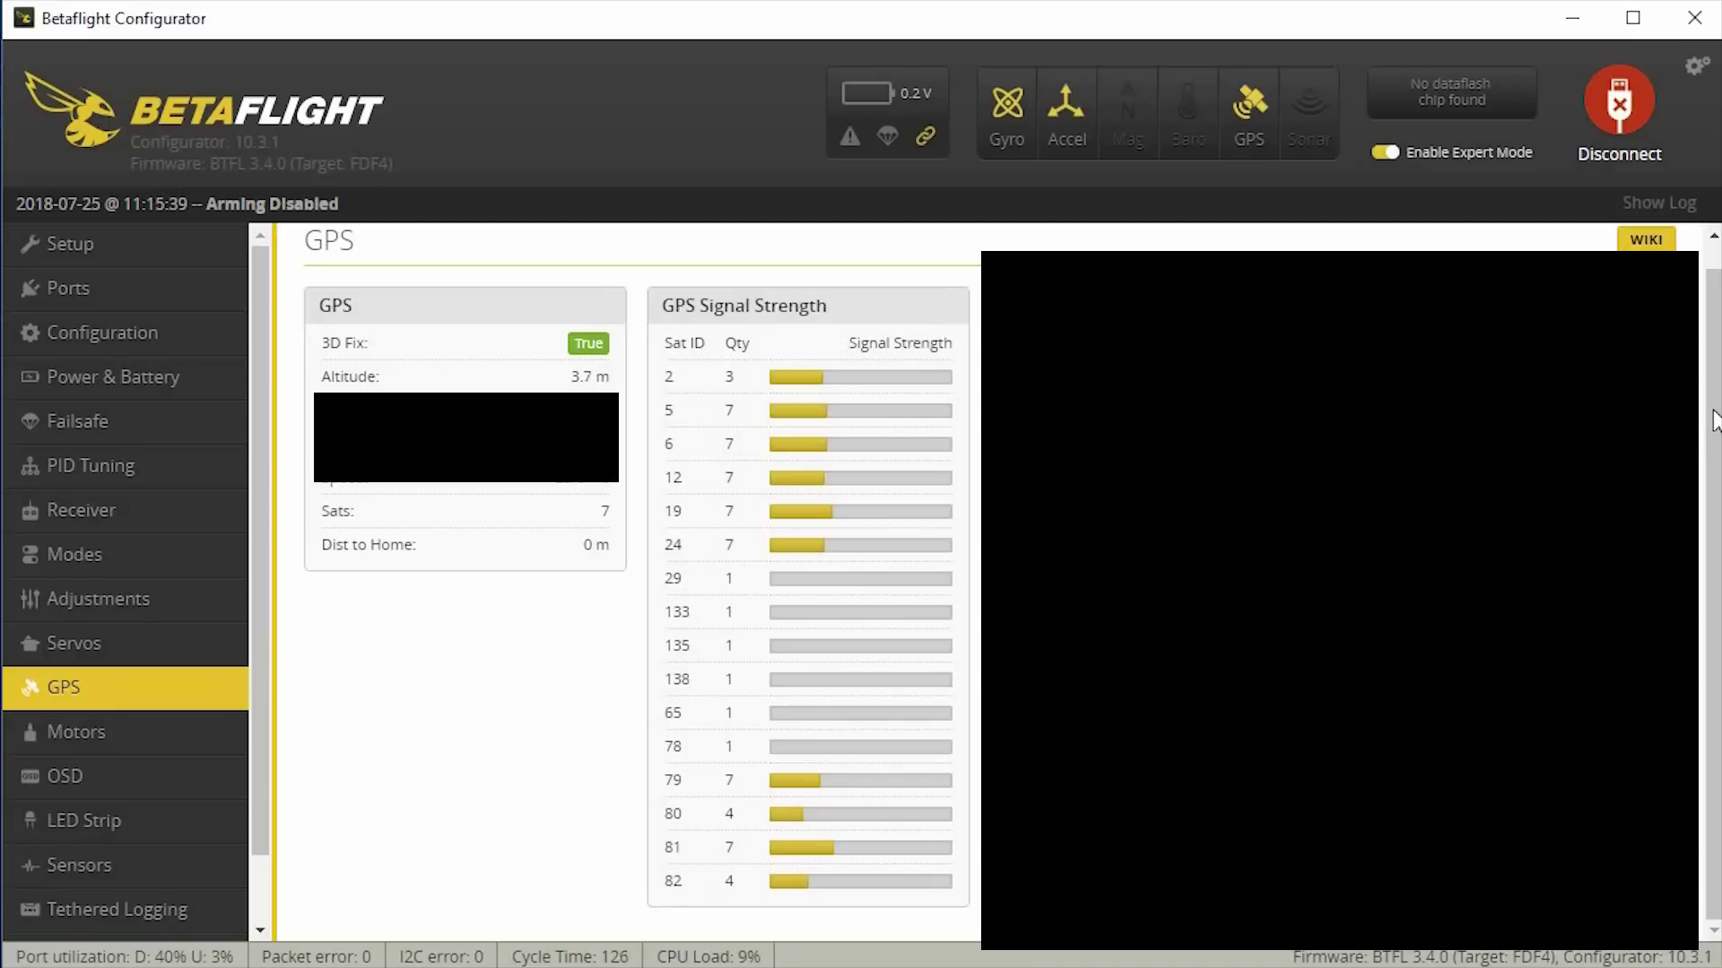
scroll(413, 569, up, 1)
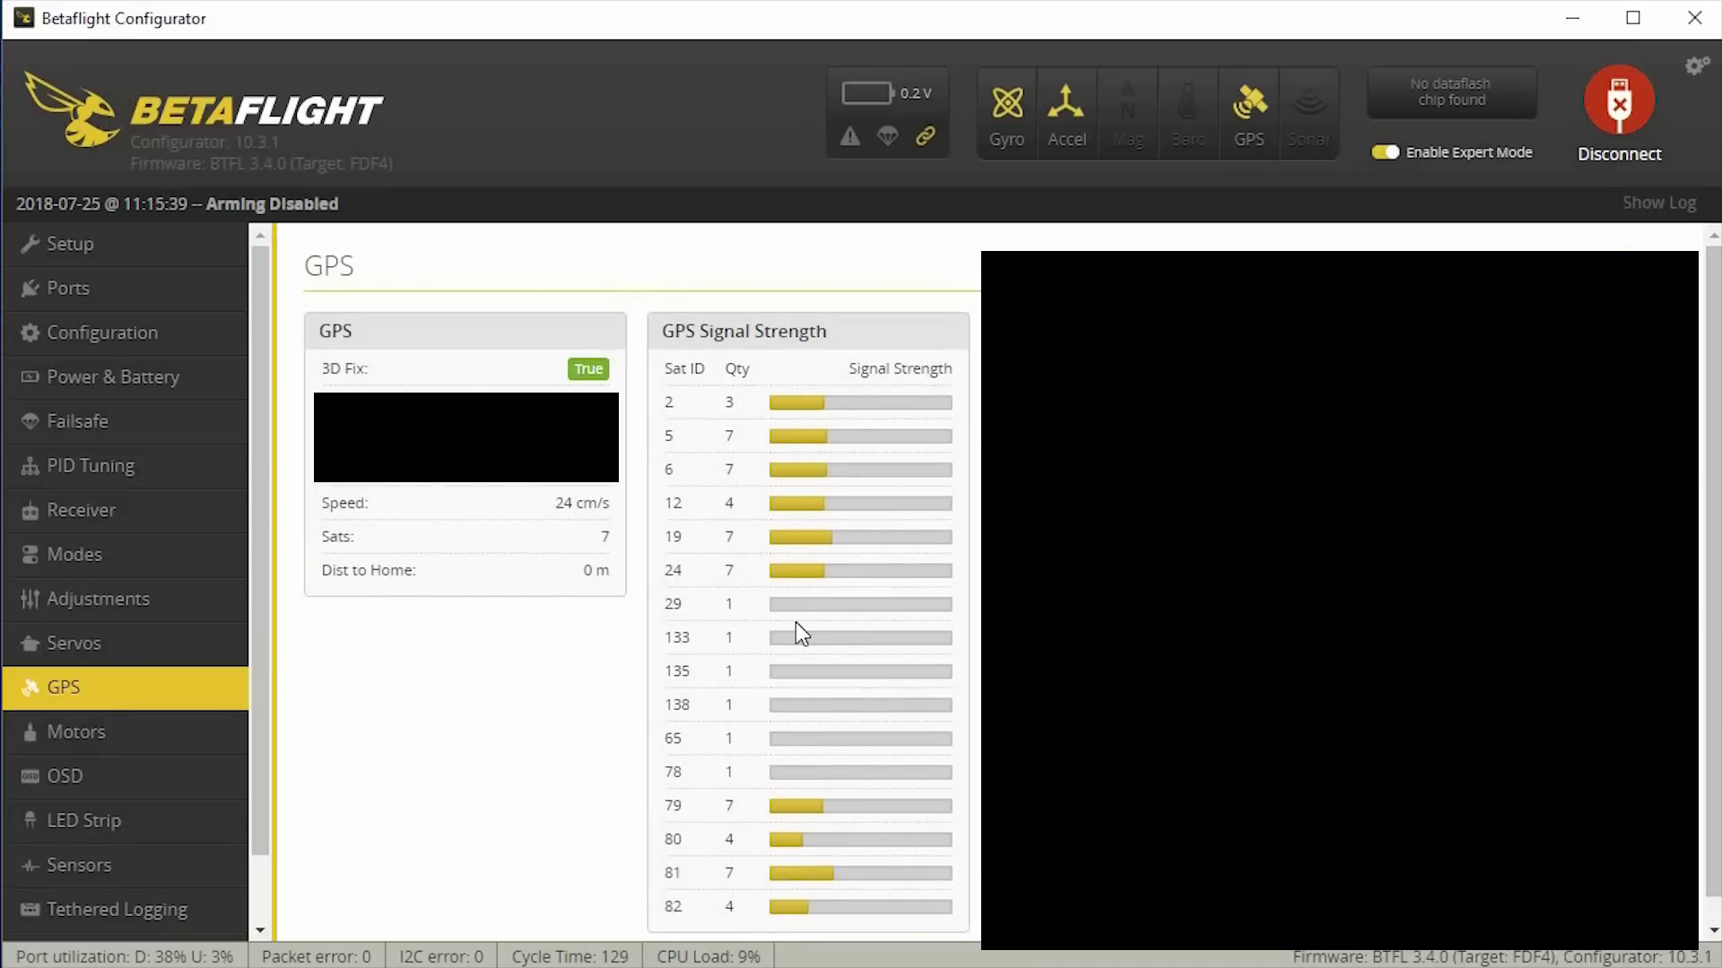
Step: Review the mode assignments down to the GPS RESCUE switch range
click(120, 551)
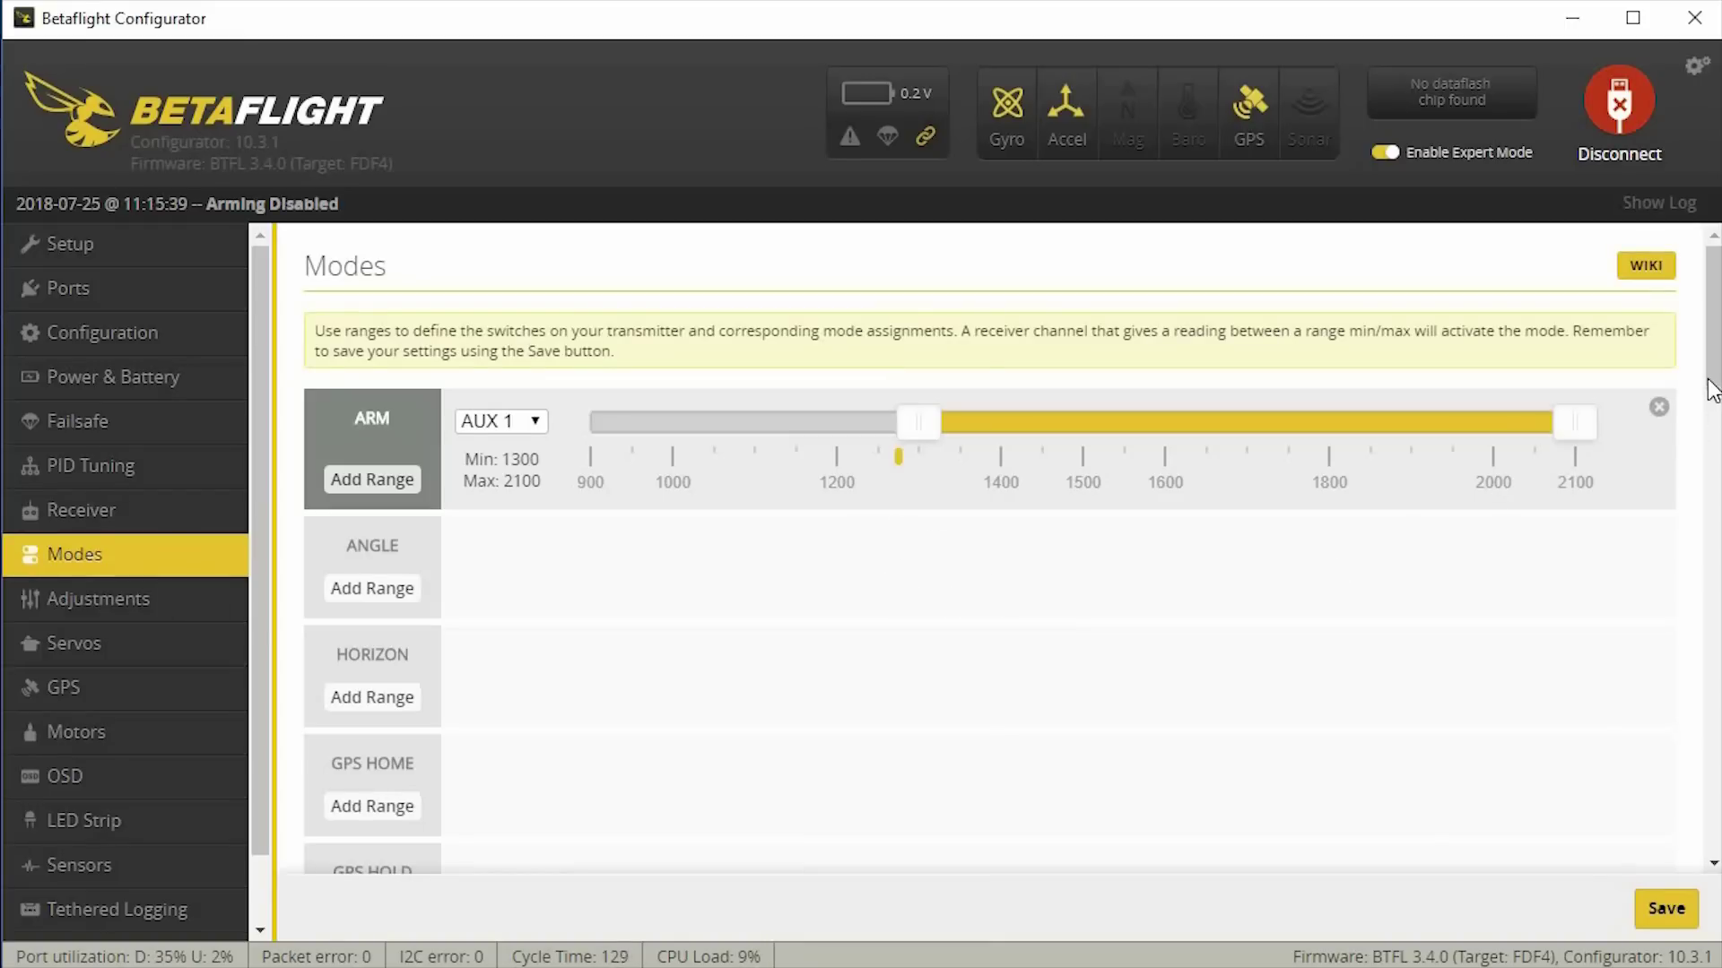
drag(1713, 405, 1713, 444)
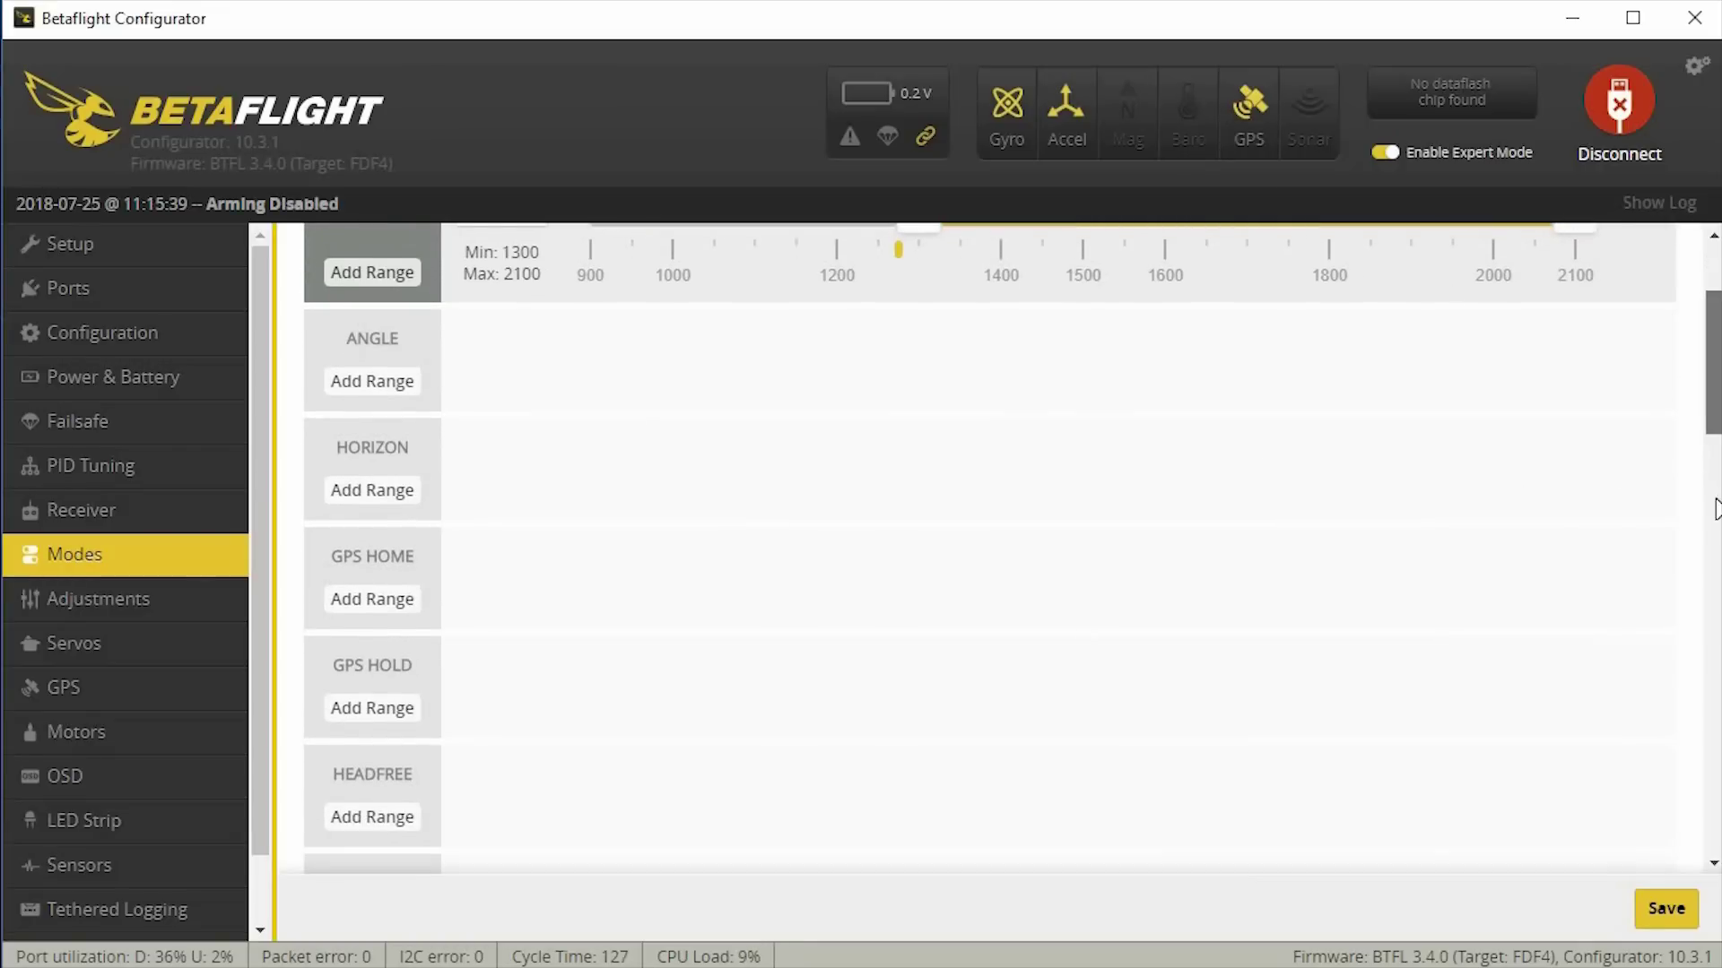
scroll(1713, 445, down, 5)
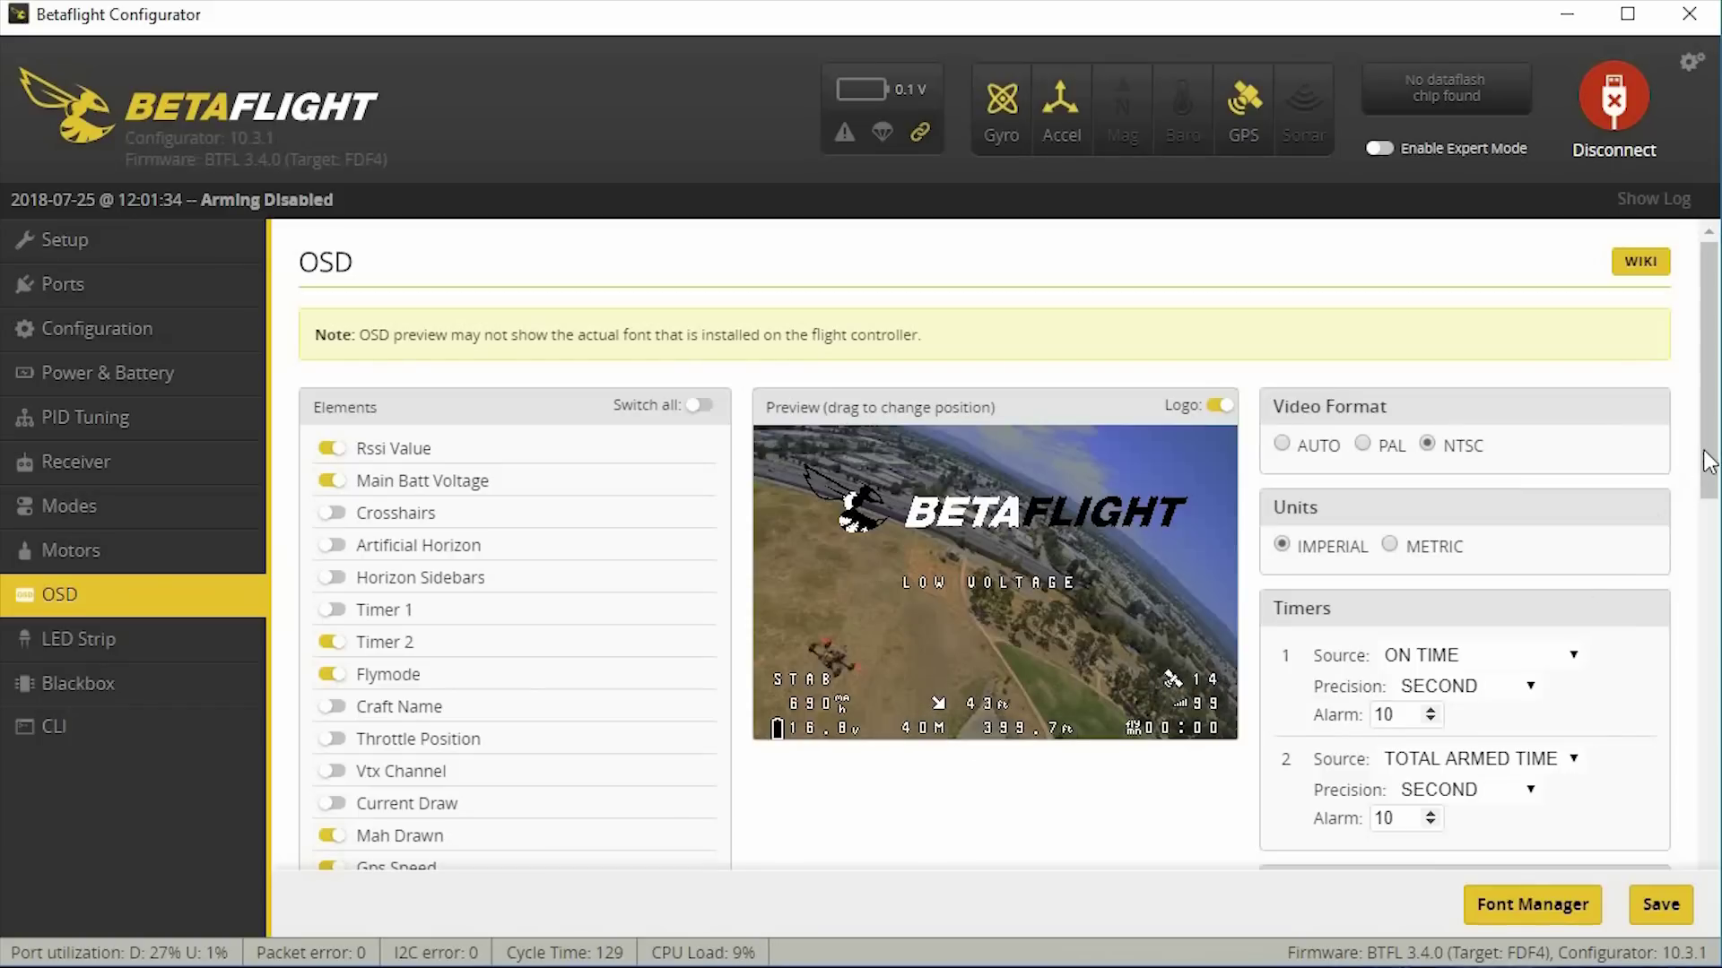
Step: Look through the OSD elements, including GPS speed, GPS satellites, home direction and home distance, along with the warnings and post-flight statistics
drag(1713, 471, 1693, 749)
scroll(1693, 749, down, 2)
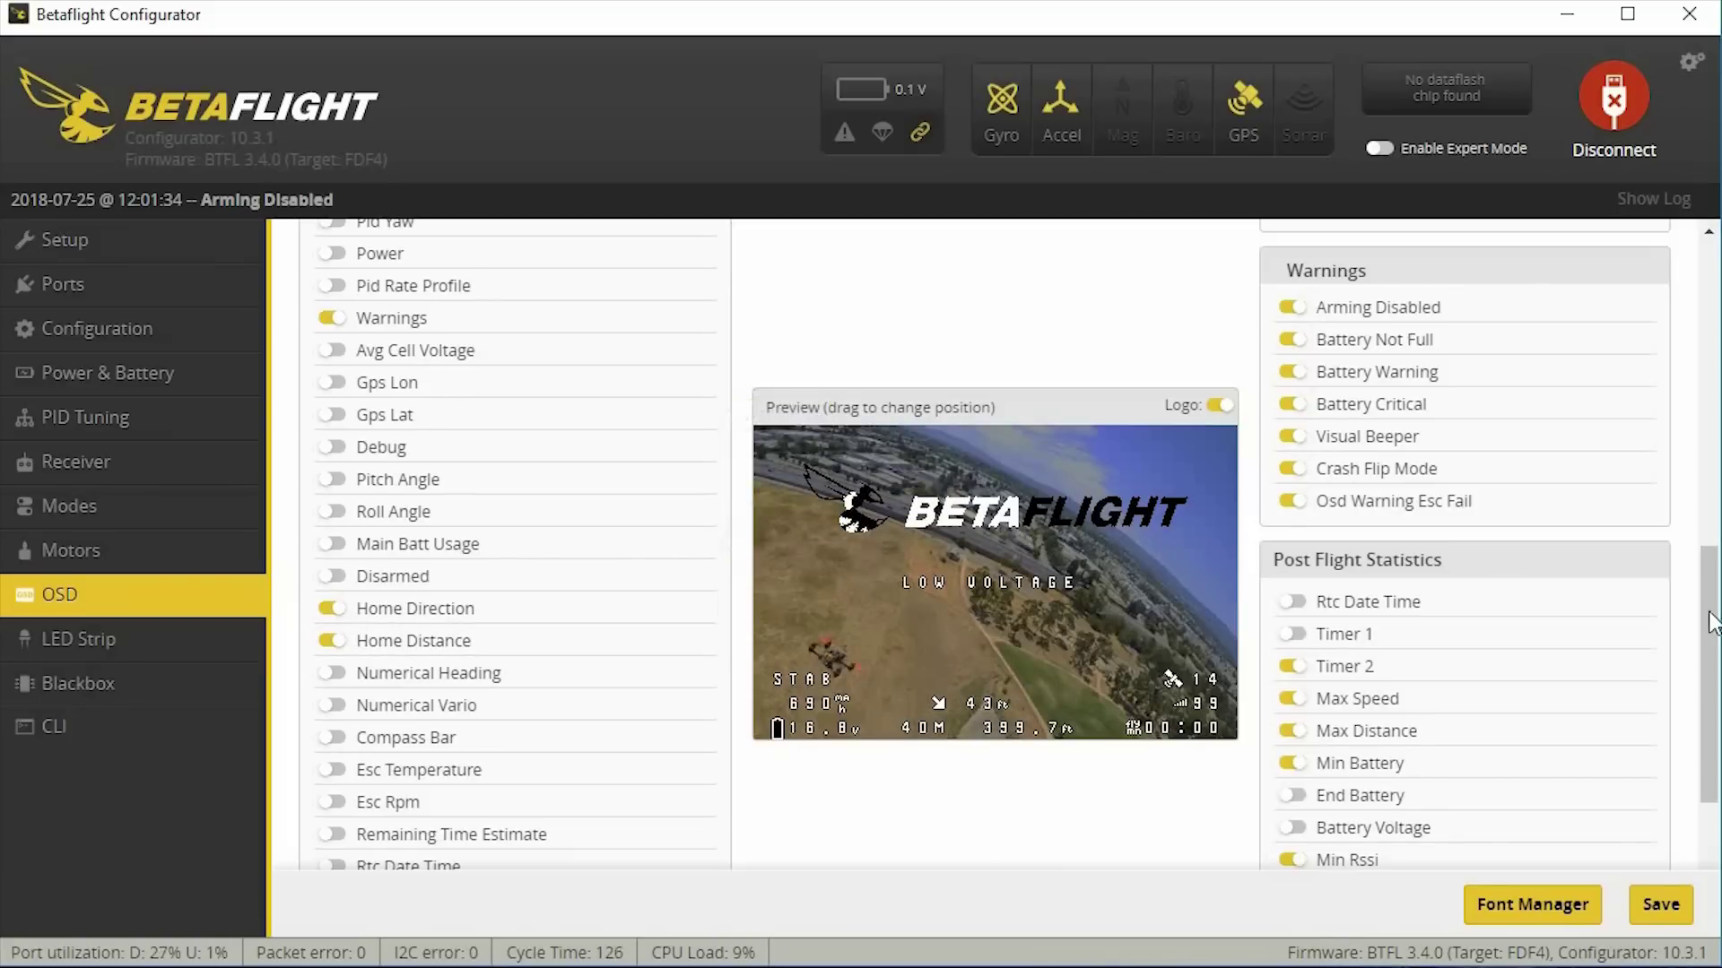
scroll(492, 454, up, 8)
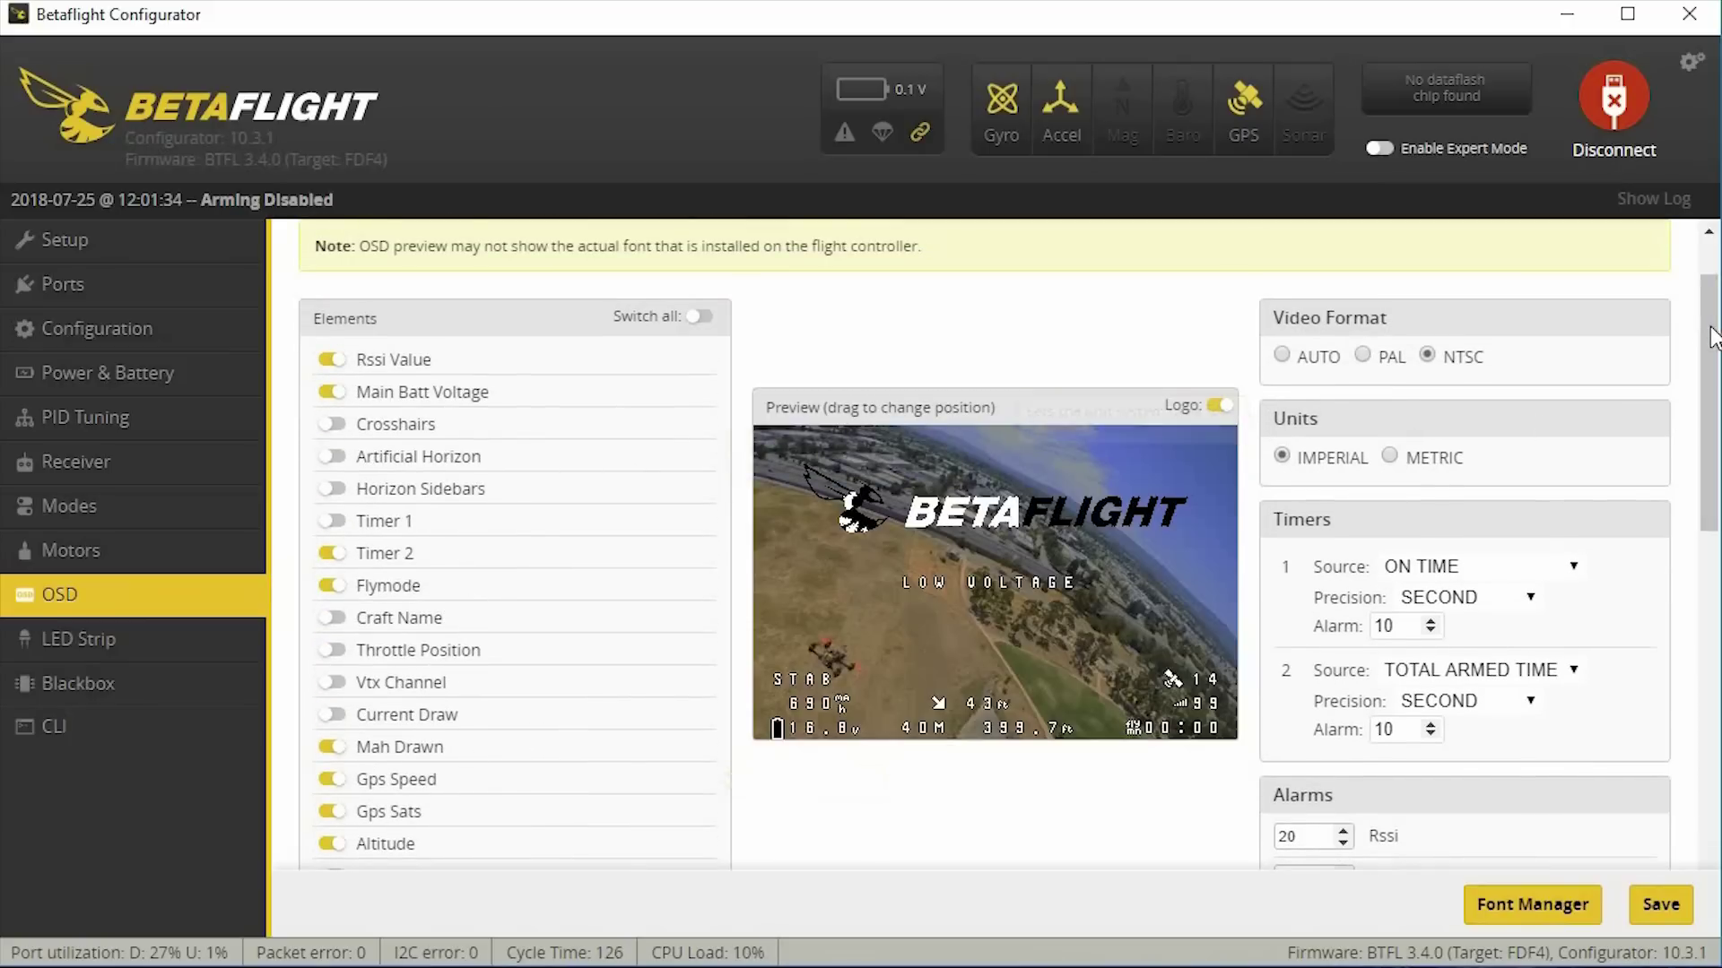
scroll(1713, 441, down, 6)
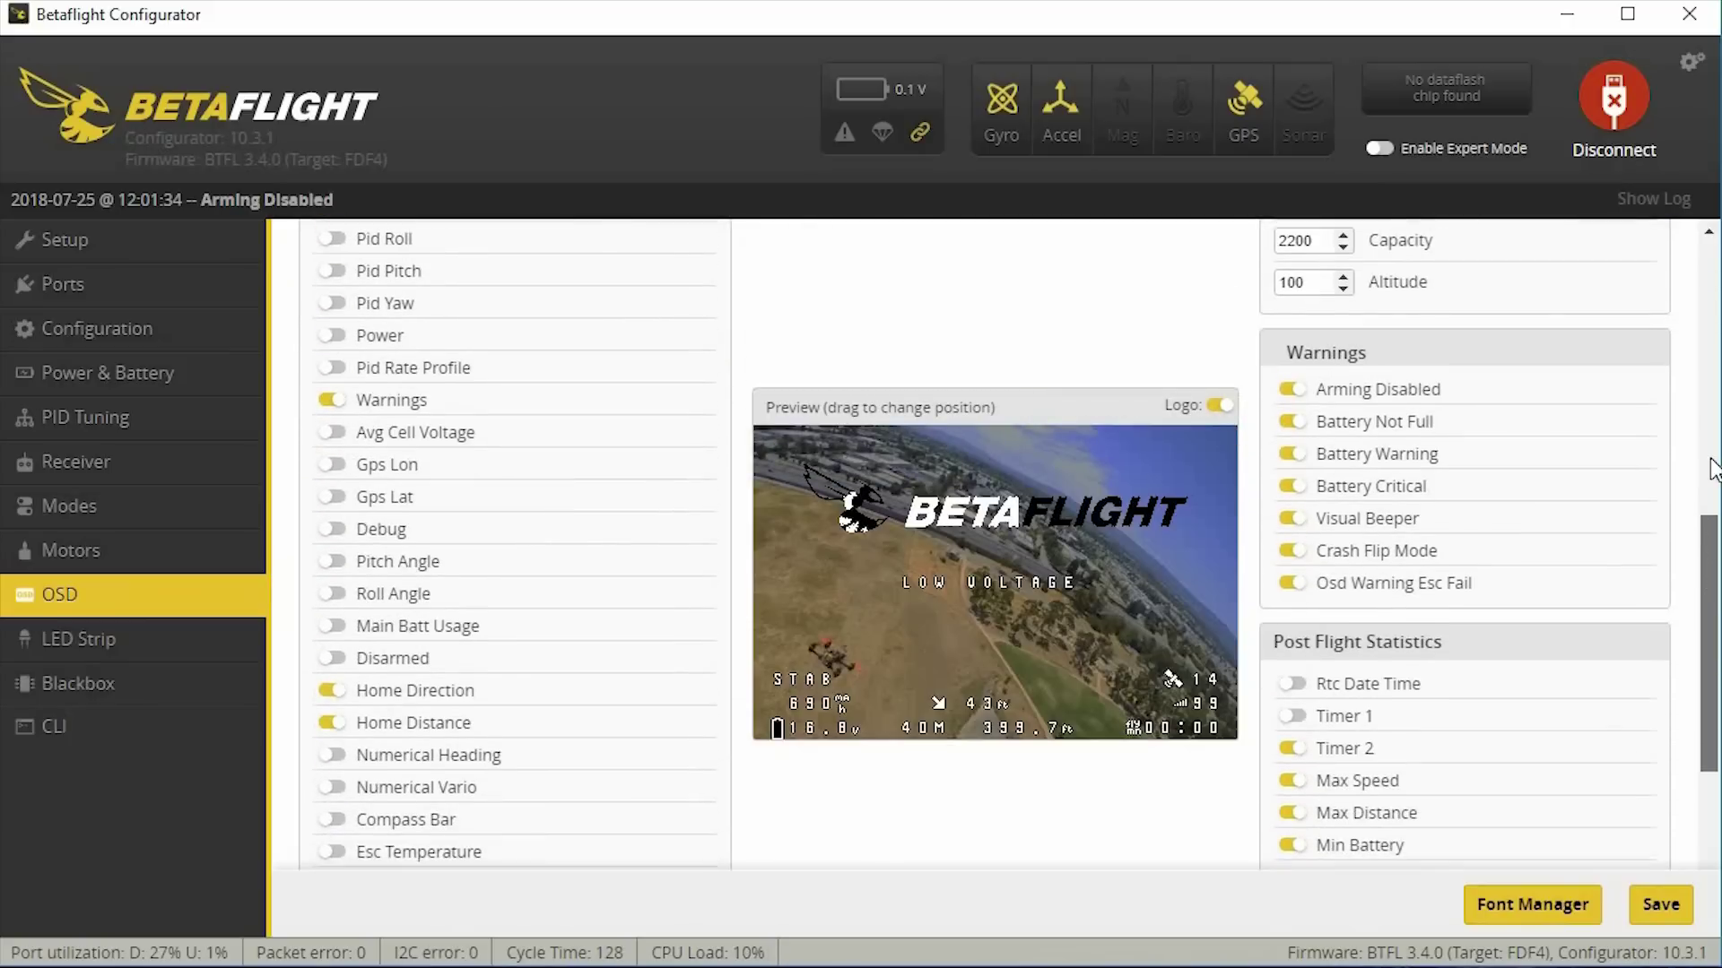
scroll(1713, 399, up, 6)
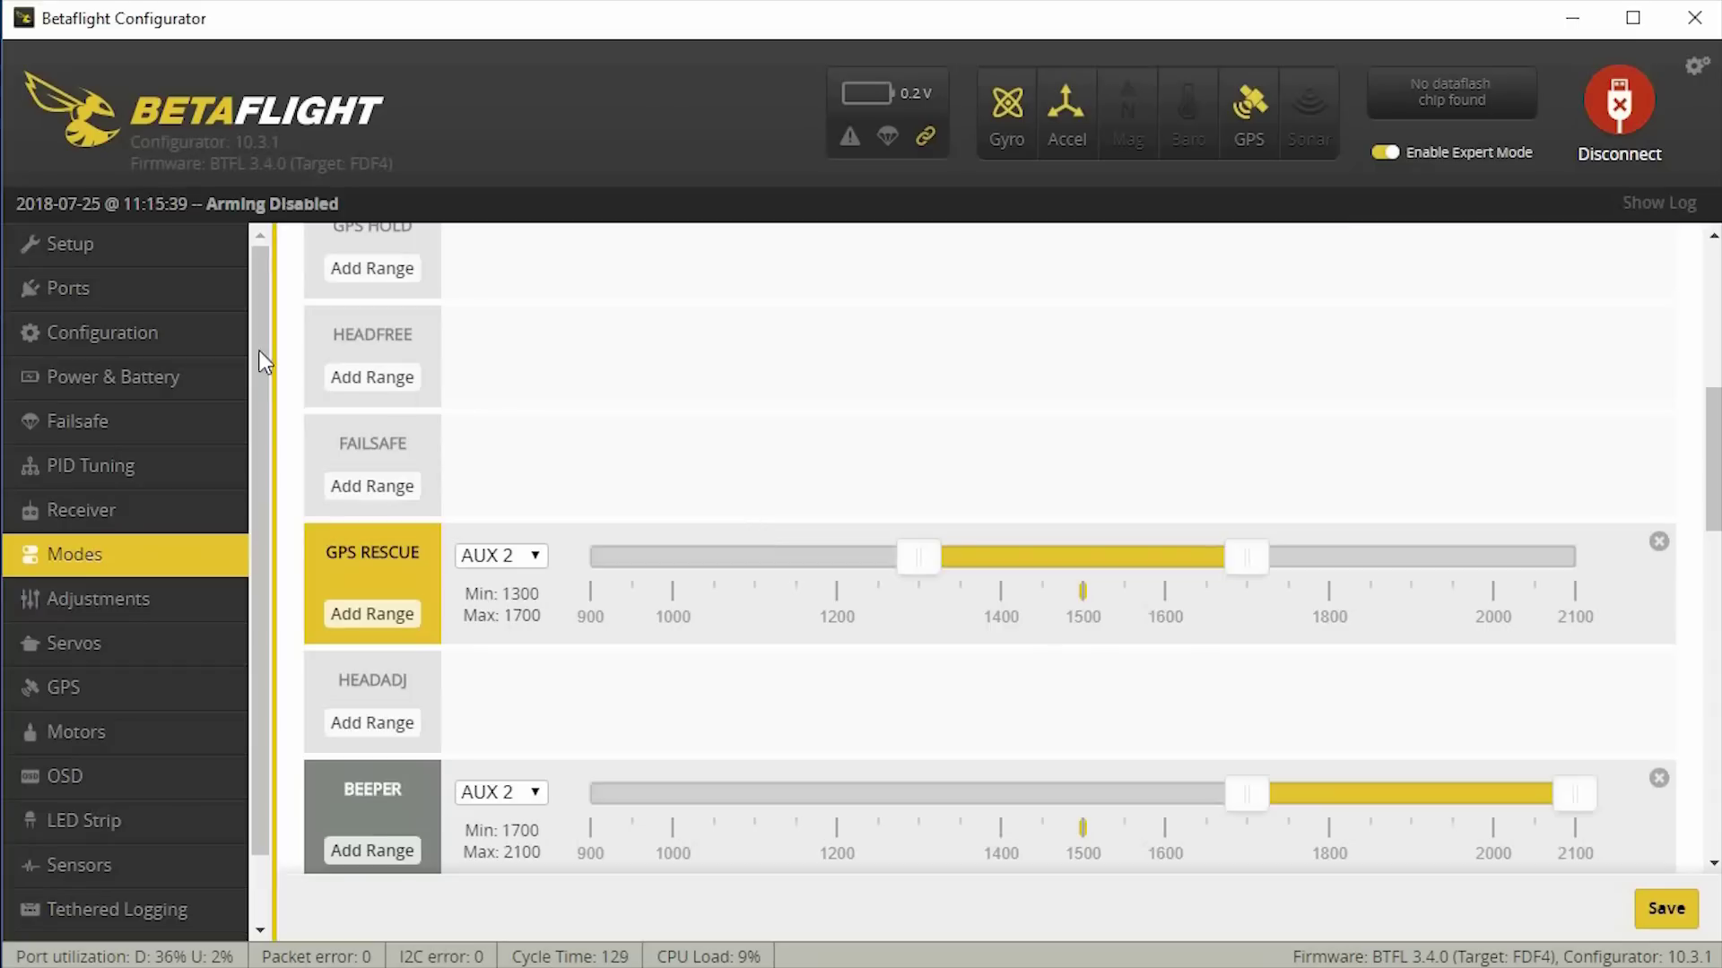
Step: Check the accelerometer, barometer and magnetometer switches in the system configuration
click(137, 333)
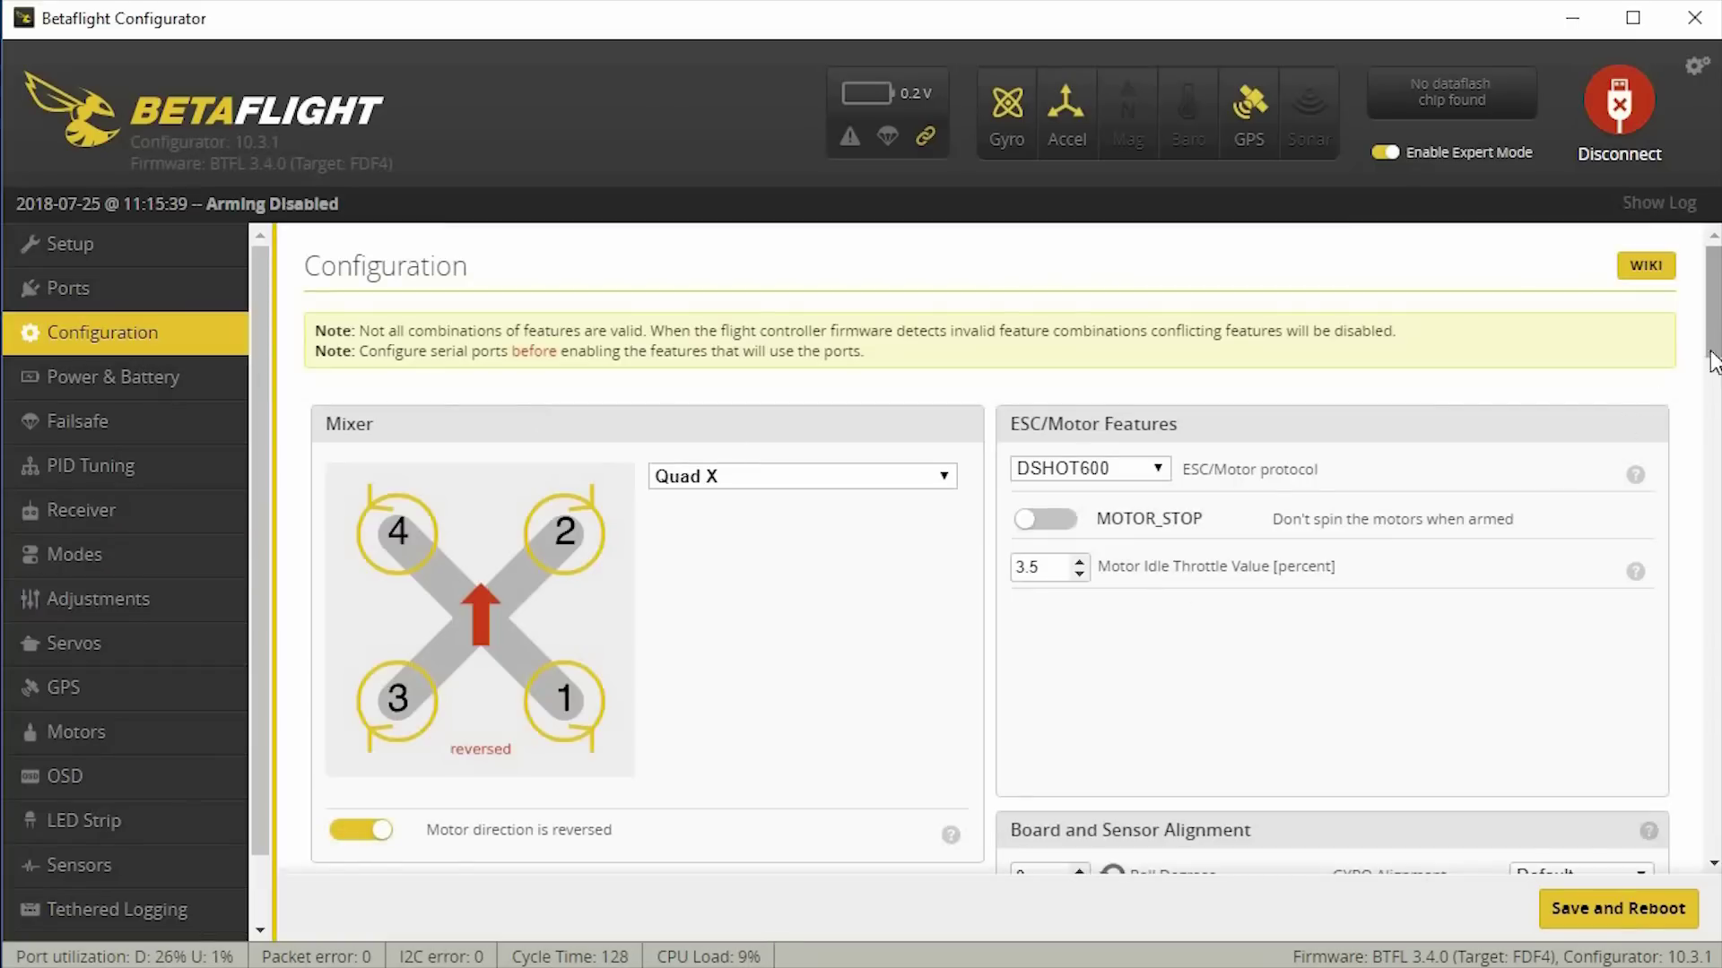
scroll(1704, 439, down, 7)
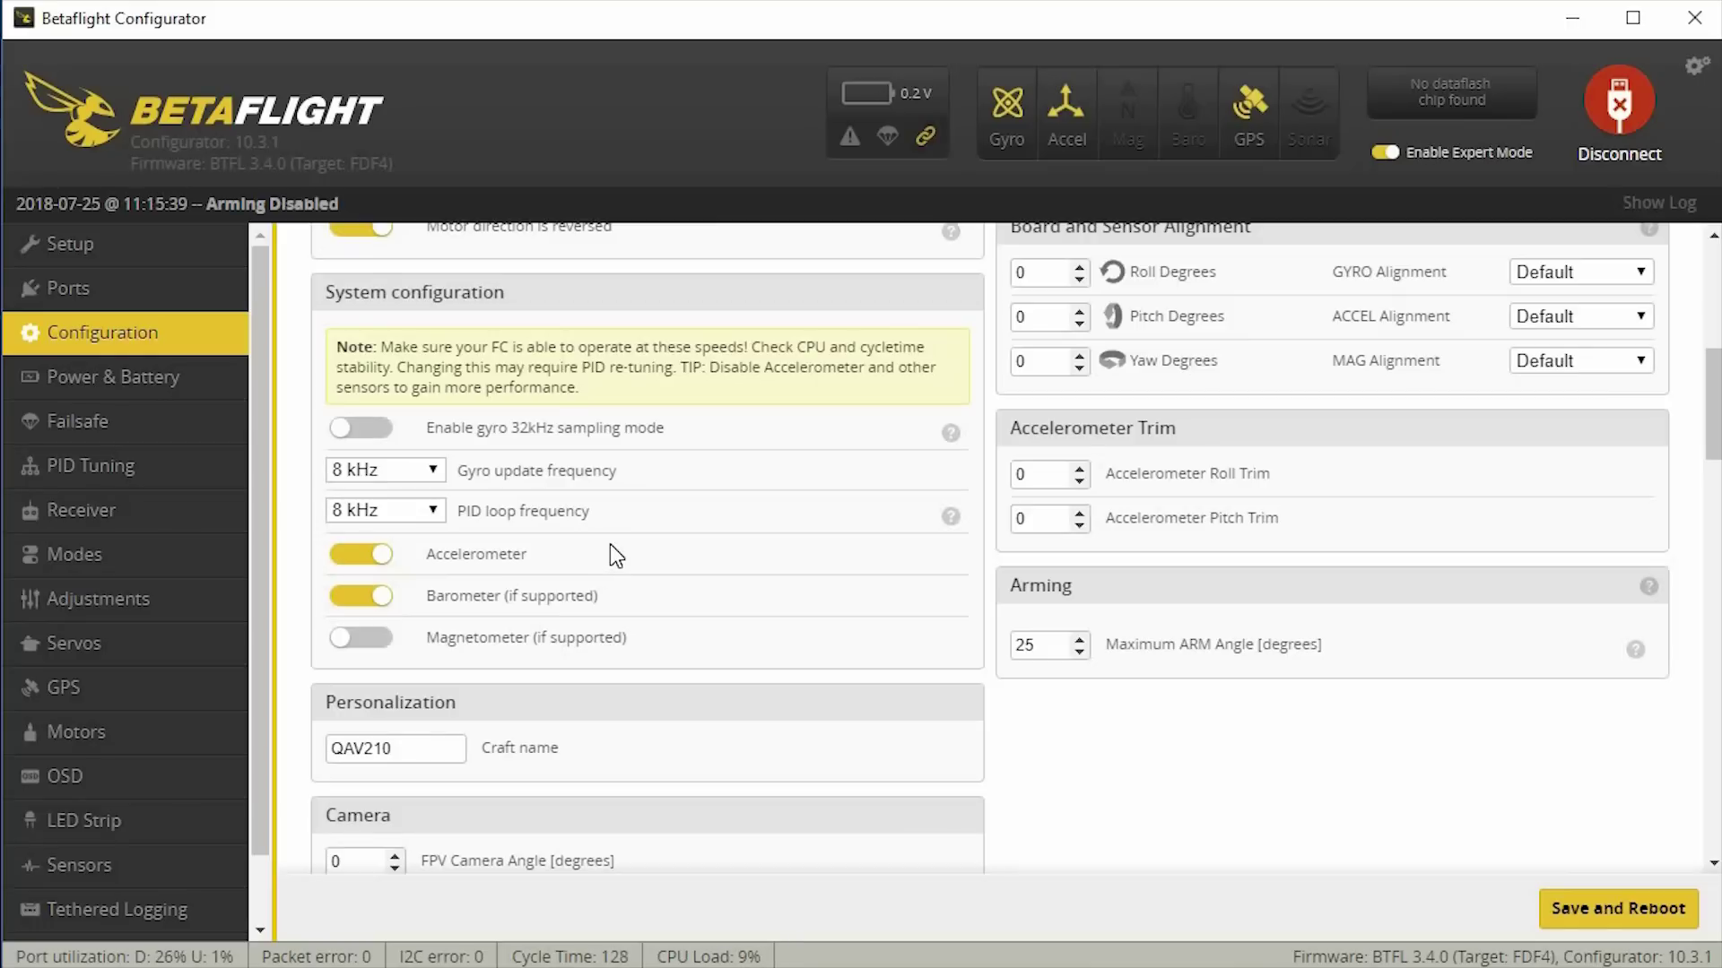
Step: Run "get gps" in the CLI and examine the GPS rescue parameters, including altitude, descent distance, ground speed, throttle, sanity checks and minimum satellites
scroll(70, 923, down, 1)
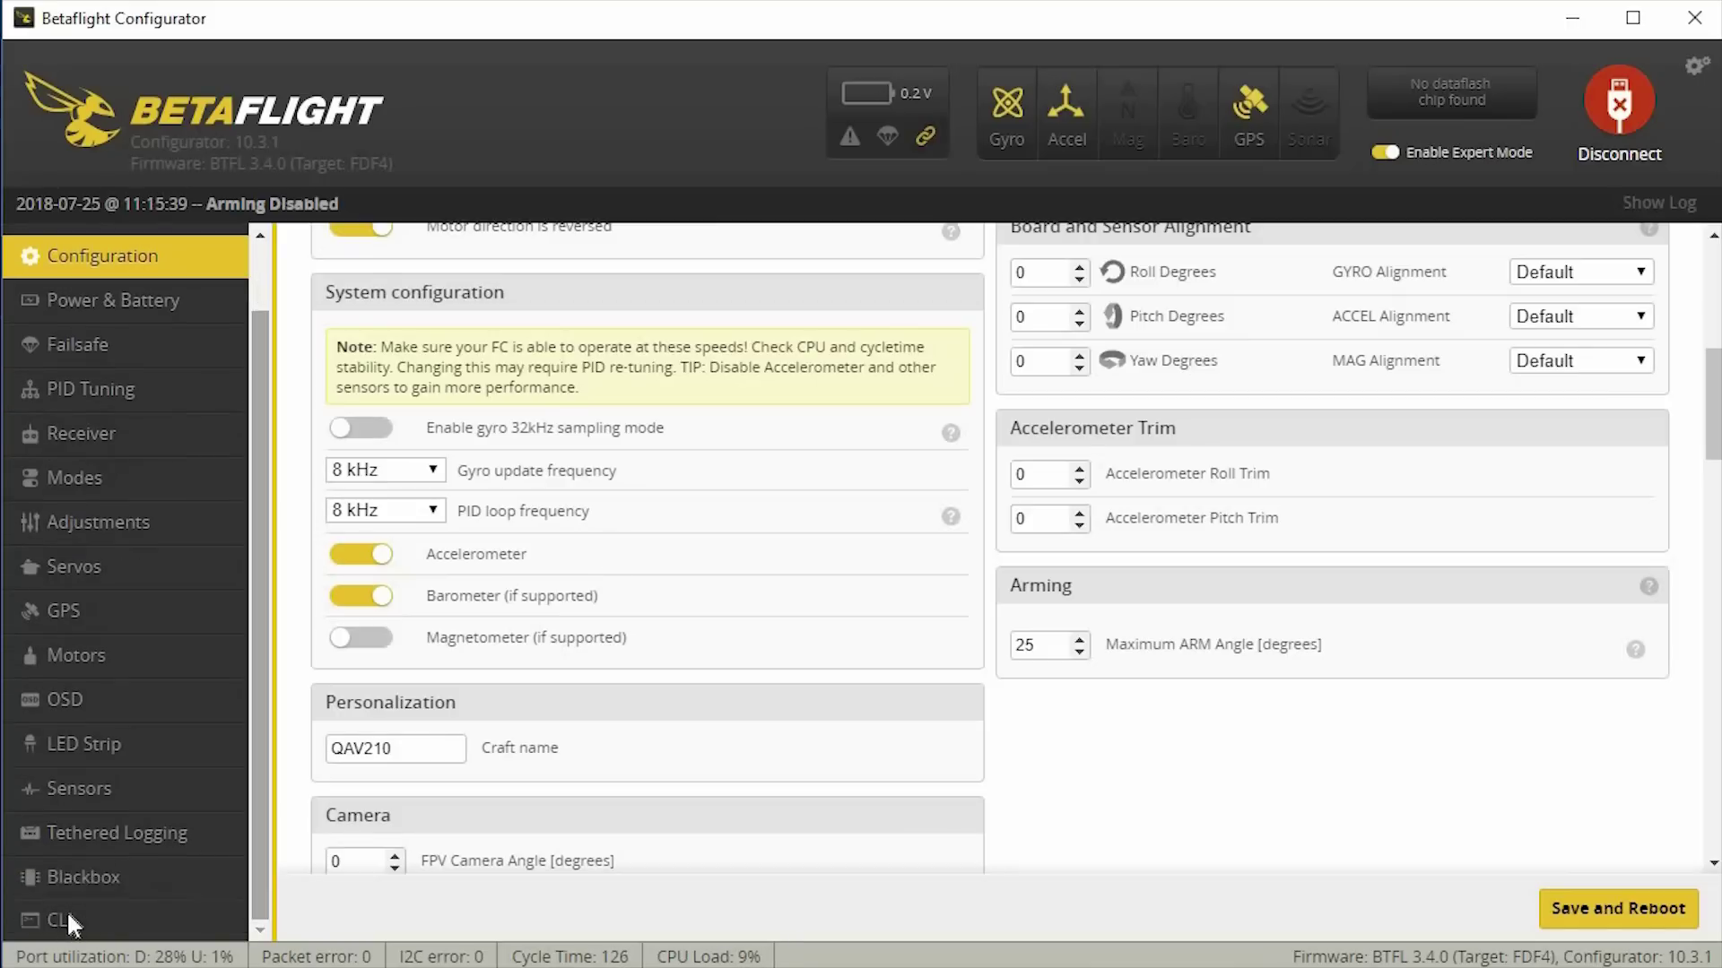
click(67, 916)
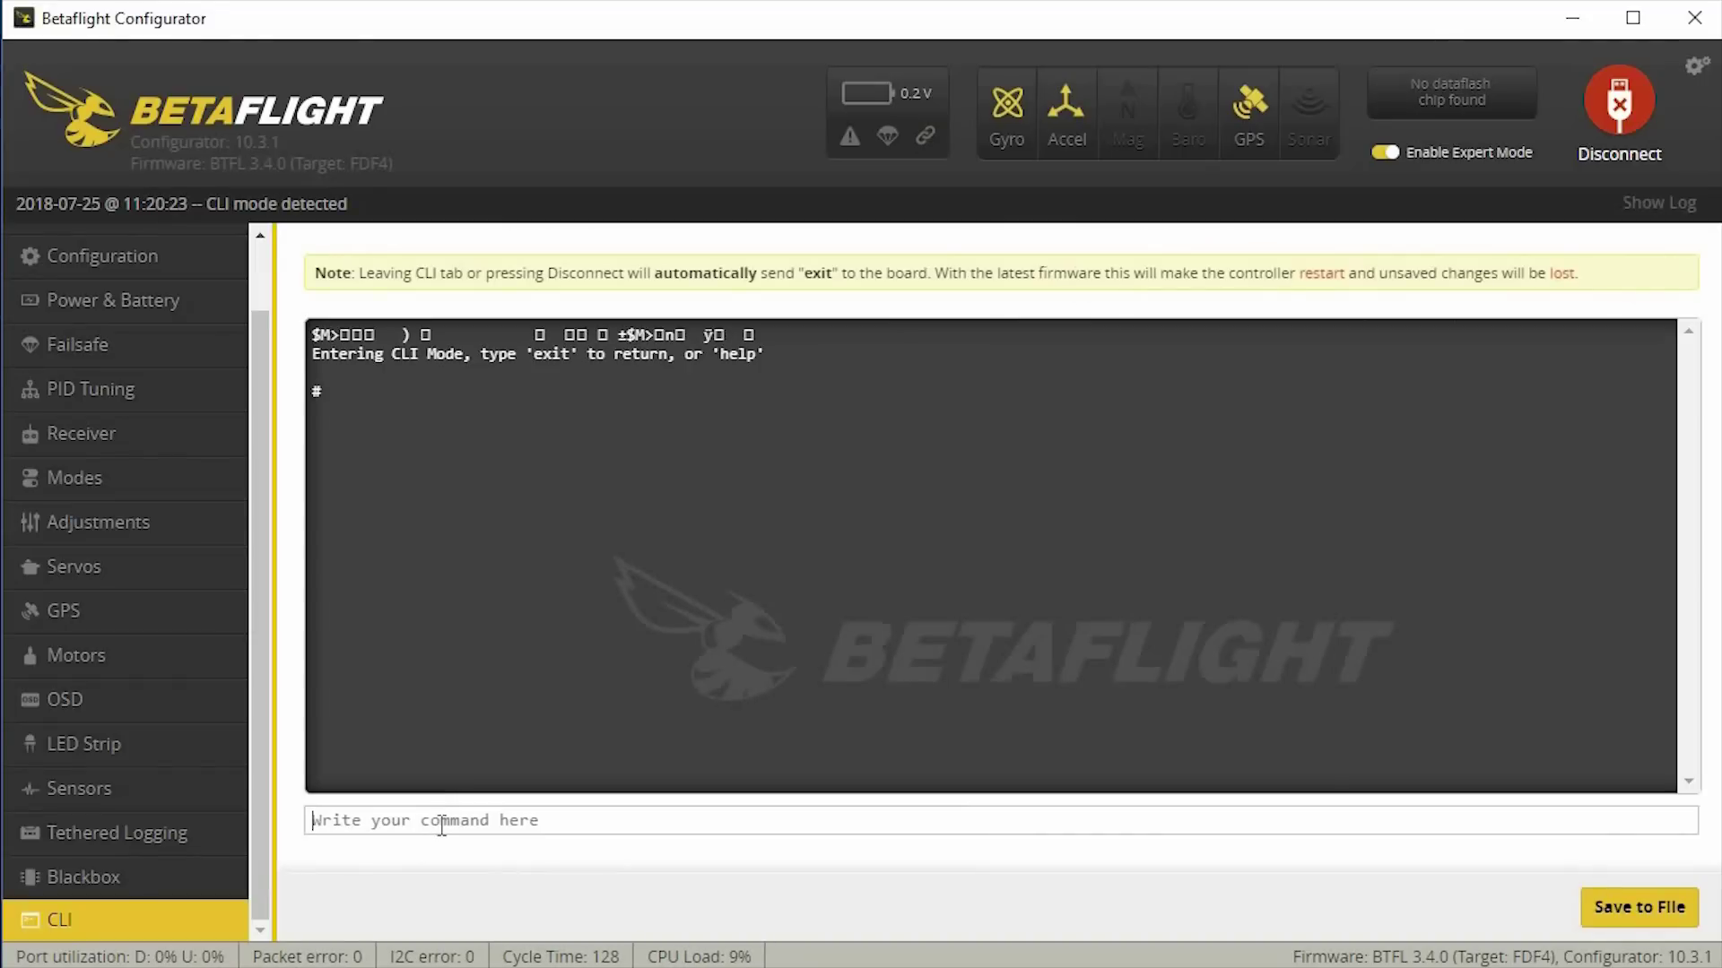
text(get gps)
key(Return)
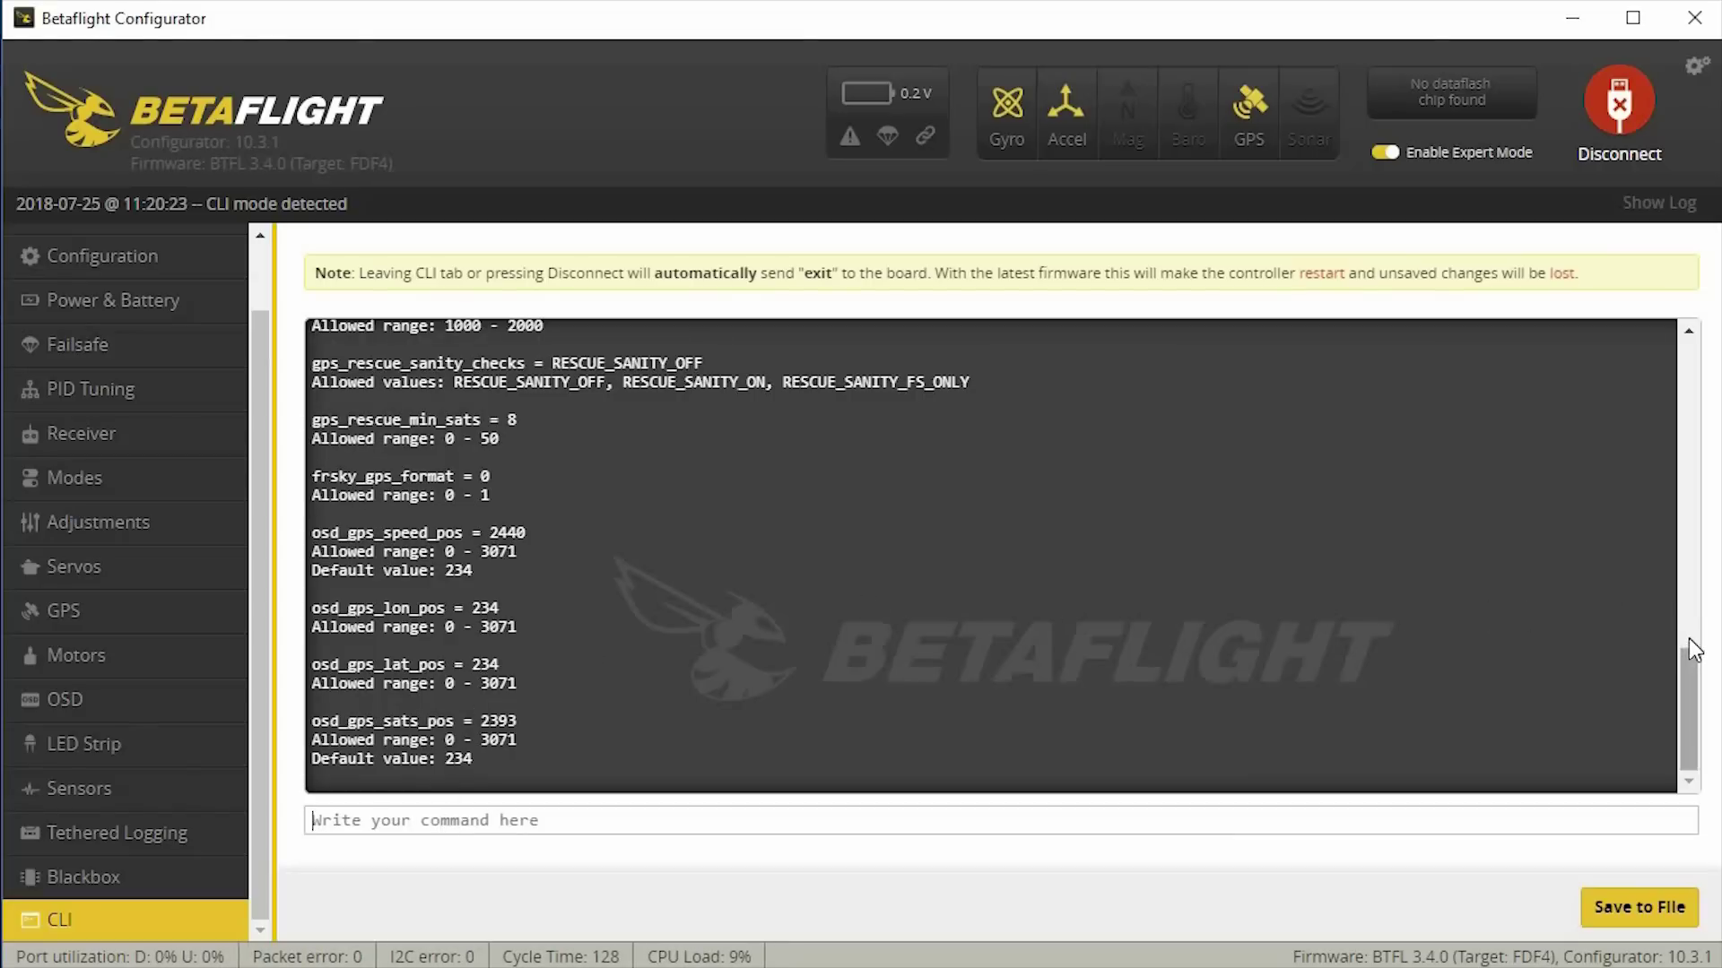
drag(1686, 666, 1694, 468)
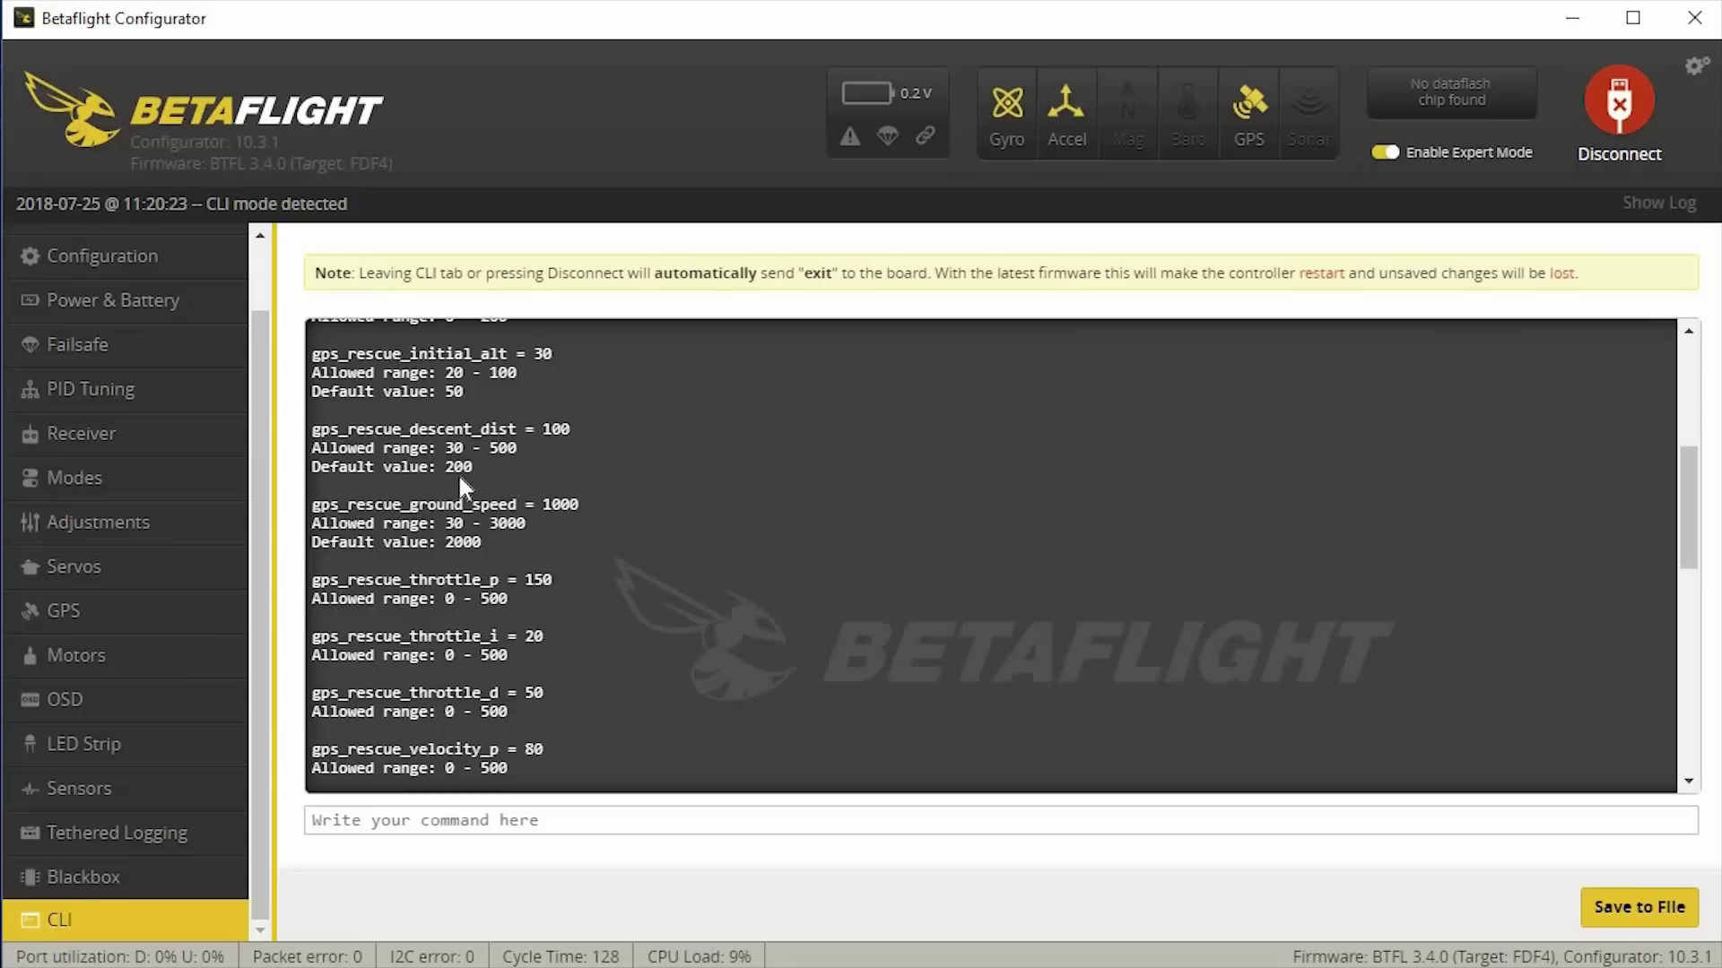
scroll(588, 507, up, 3)
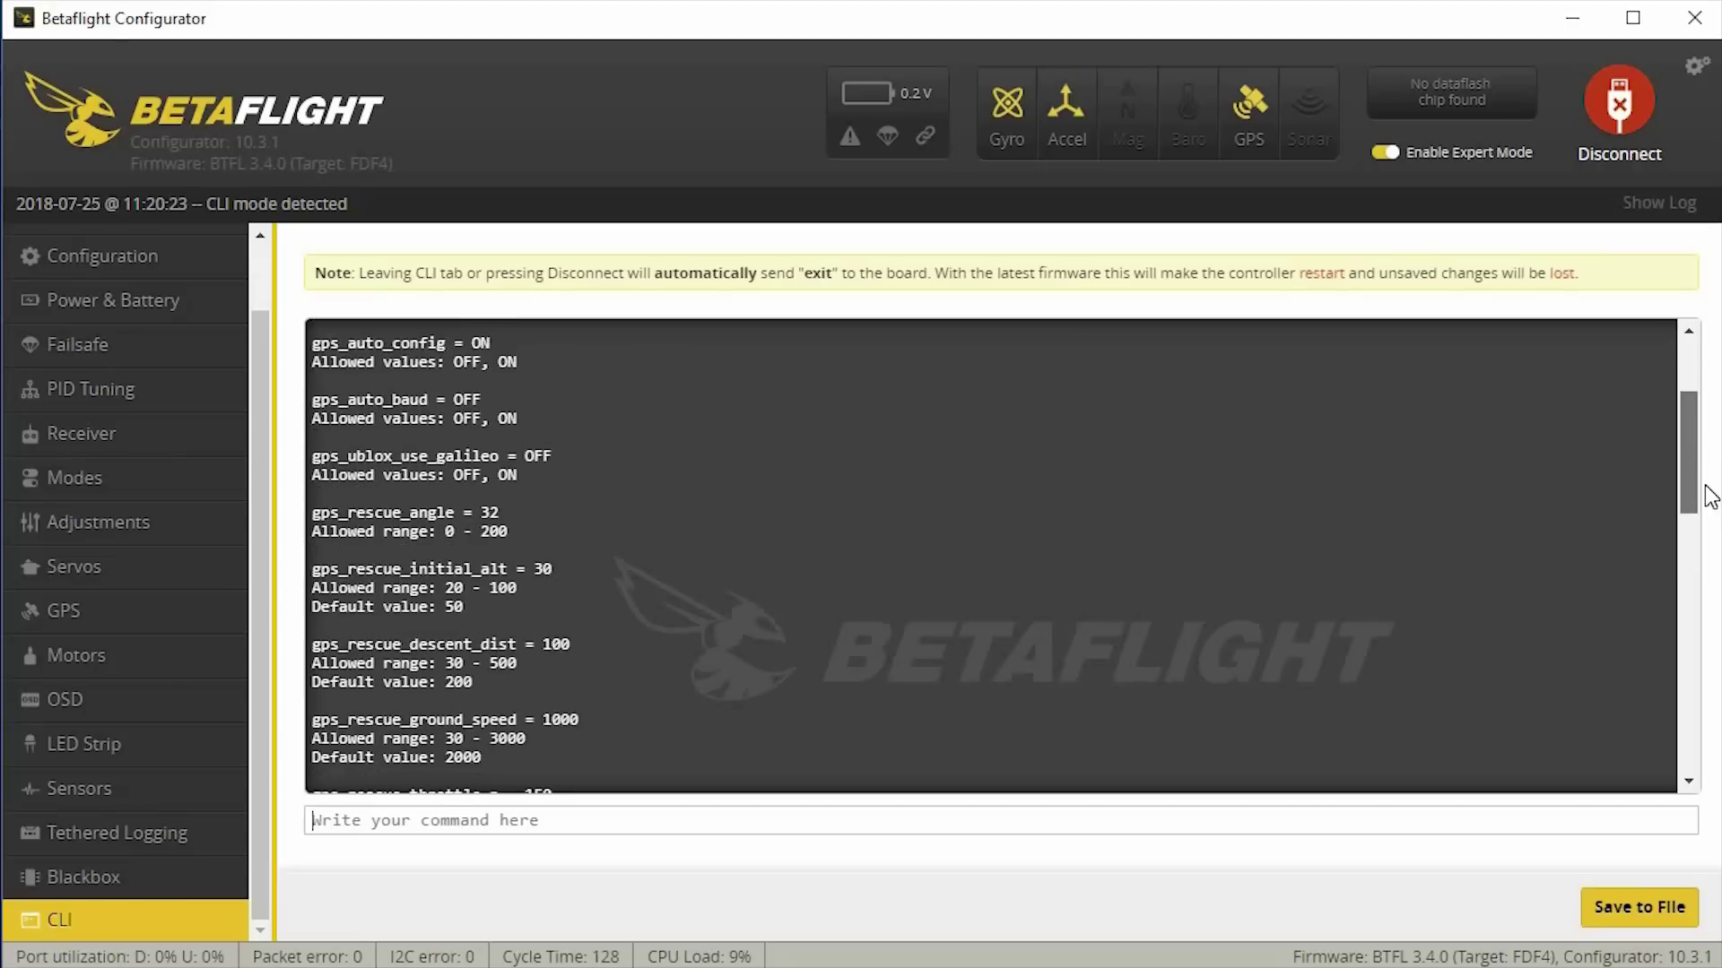
scroll(1166, 516, down, 3)
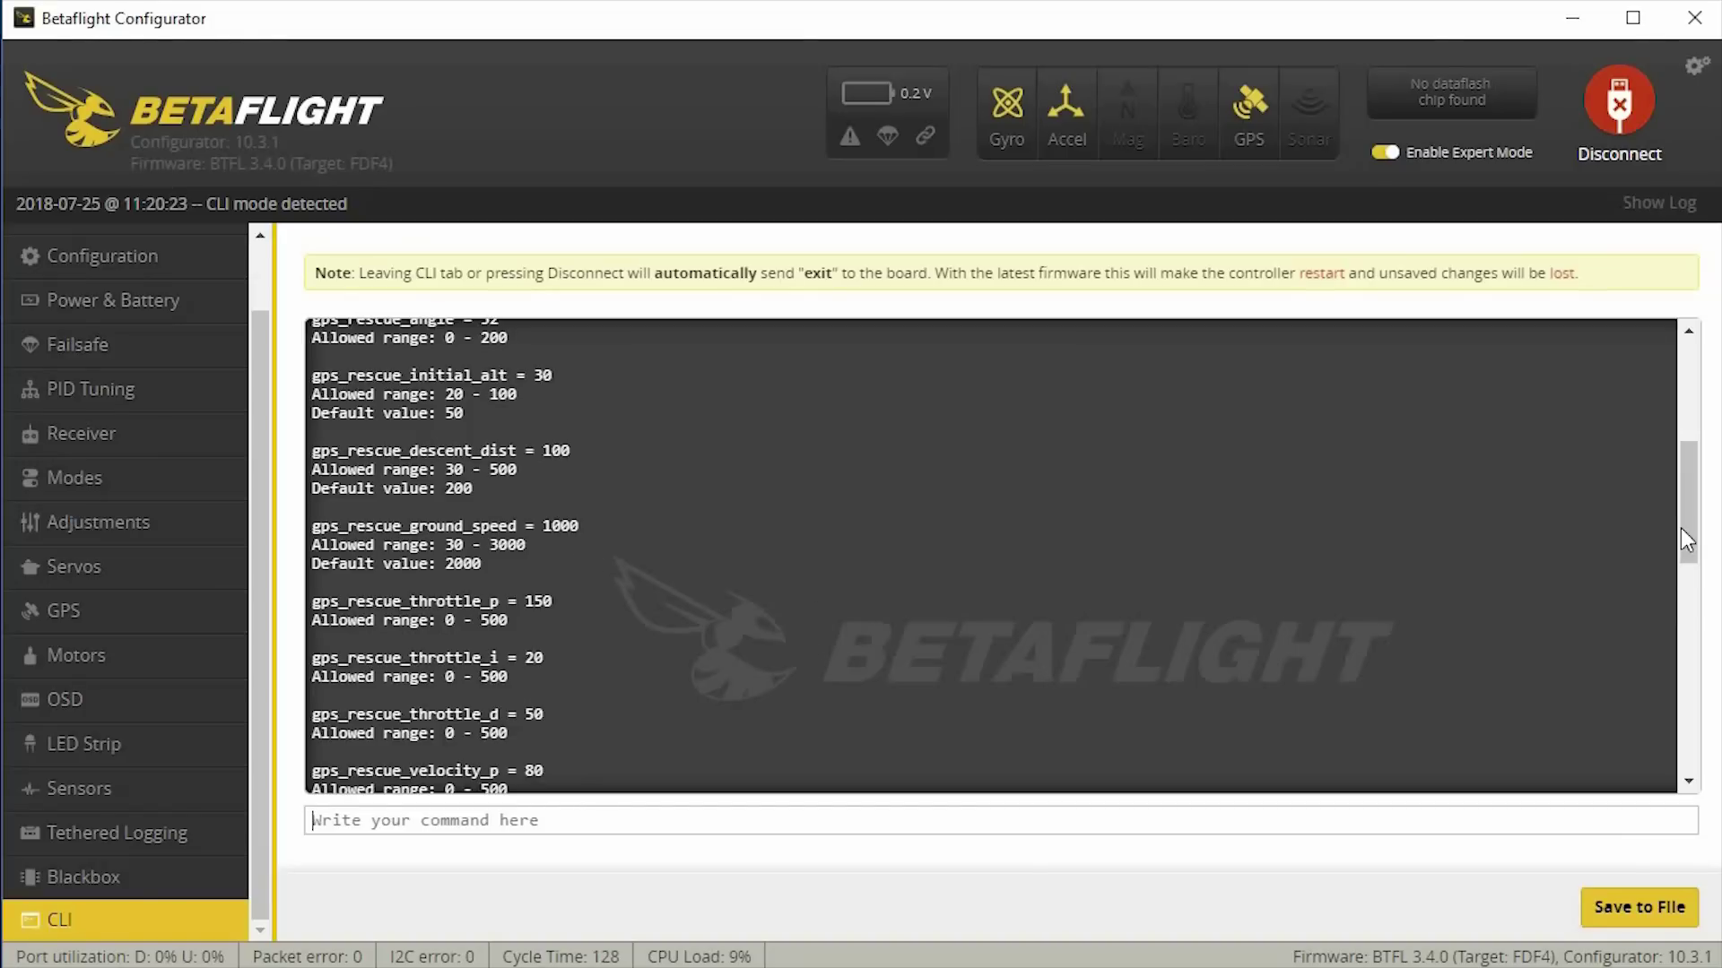
drag(1686, 548, 1683, 666)
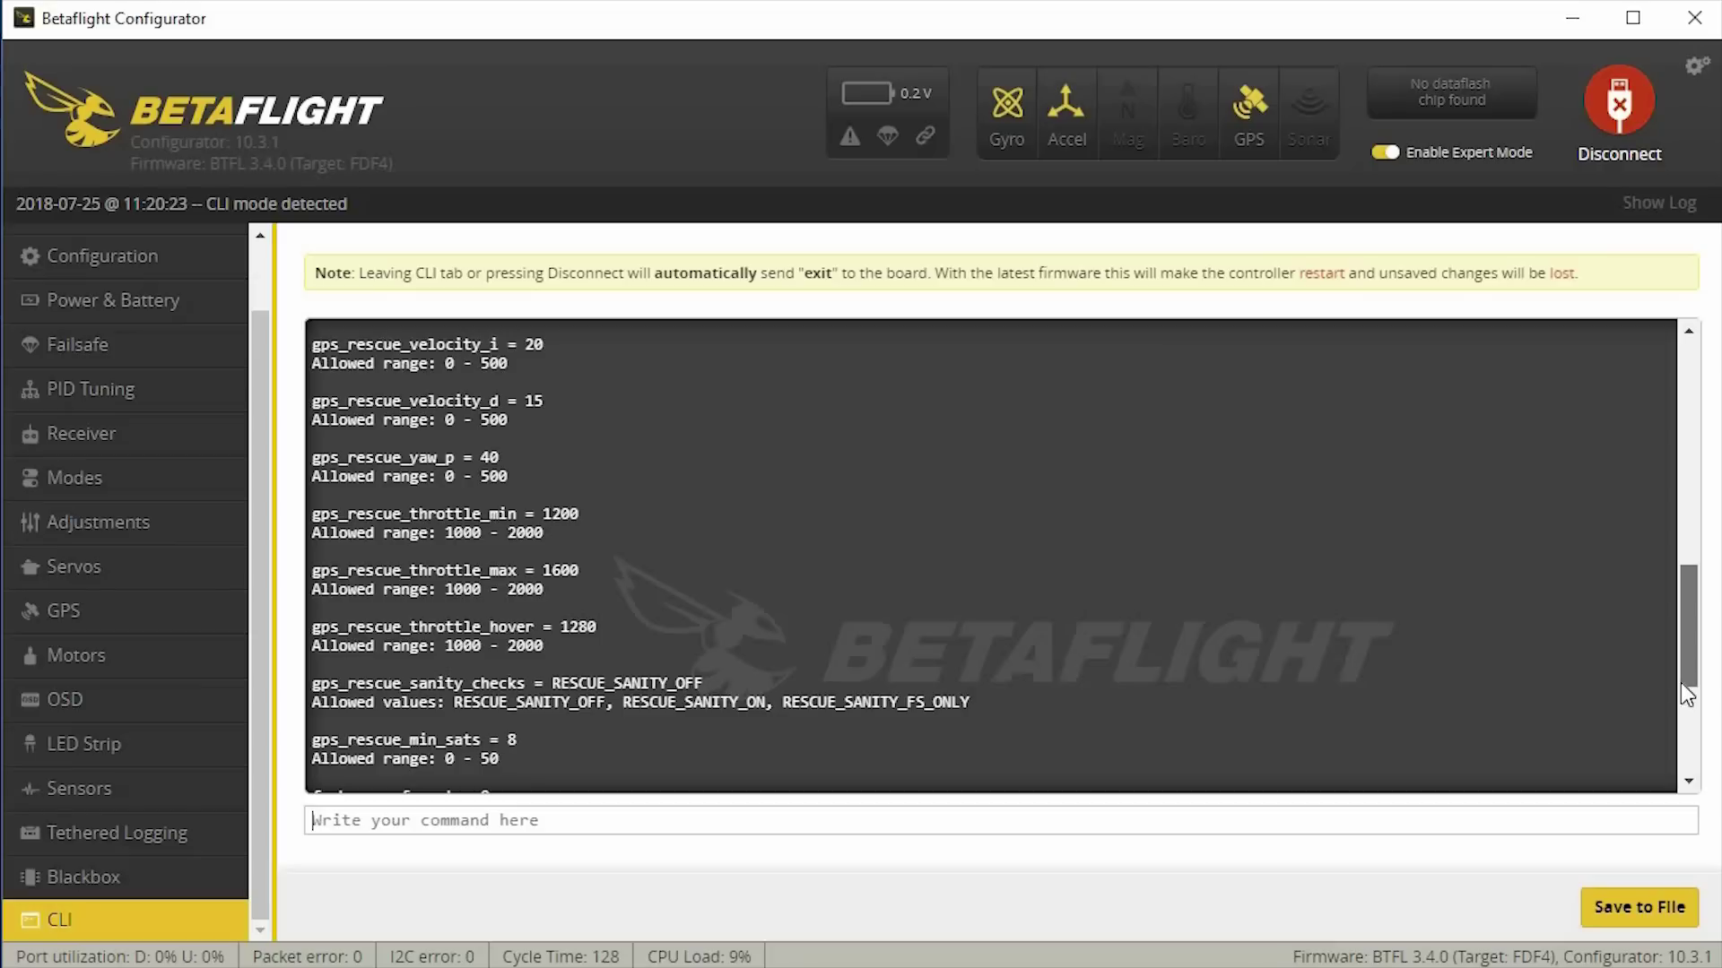
scroll(749, 508, down, 2)
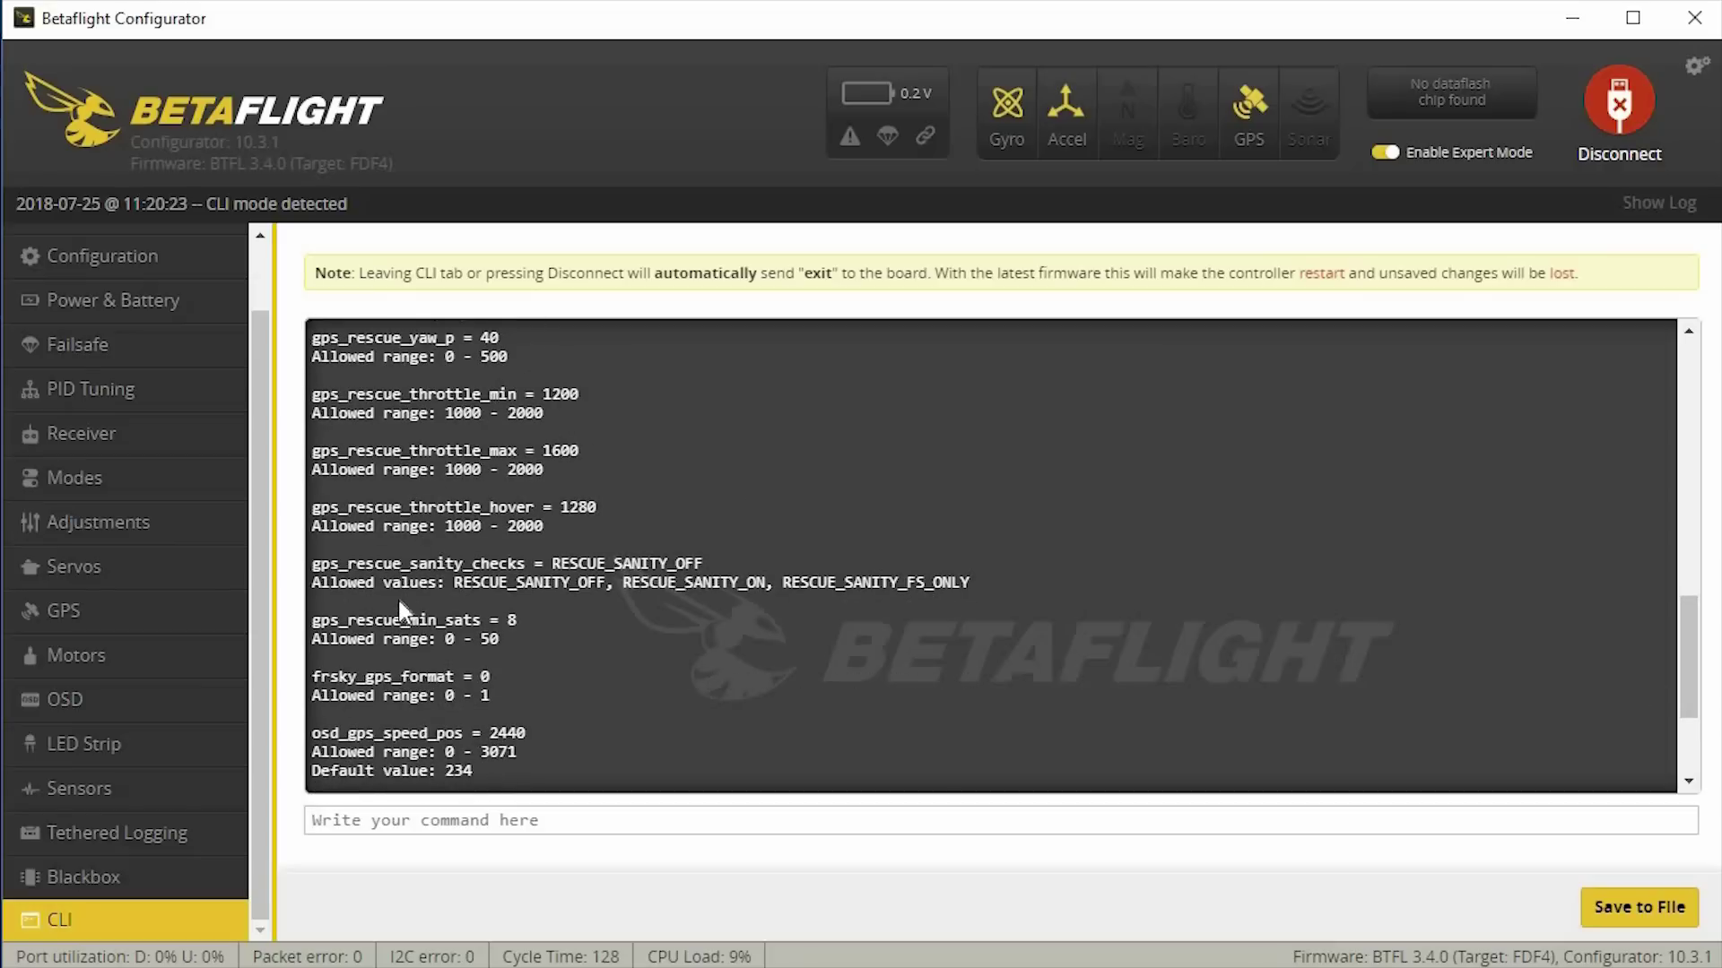